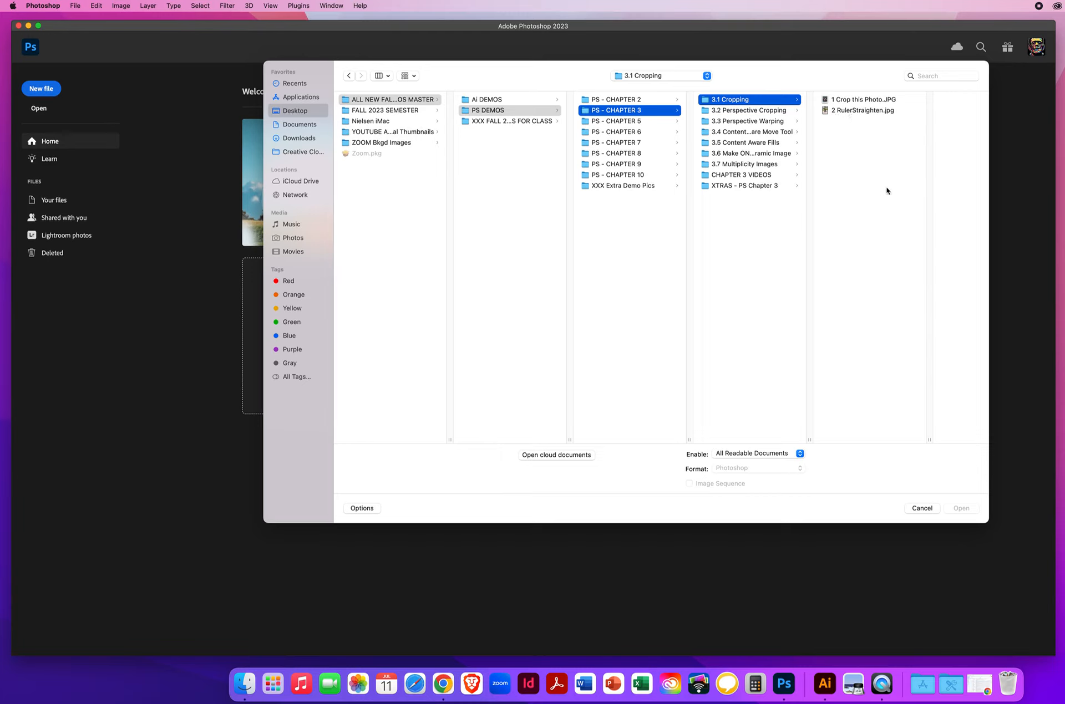
- Open both images from the 3.1 Cropping folder and bring 1 Crop this Photo.JPG to the front
{"action": "left_click_drag", "start_coordinate": [880, 182], "coordinate": [839, 82]}
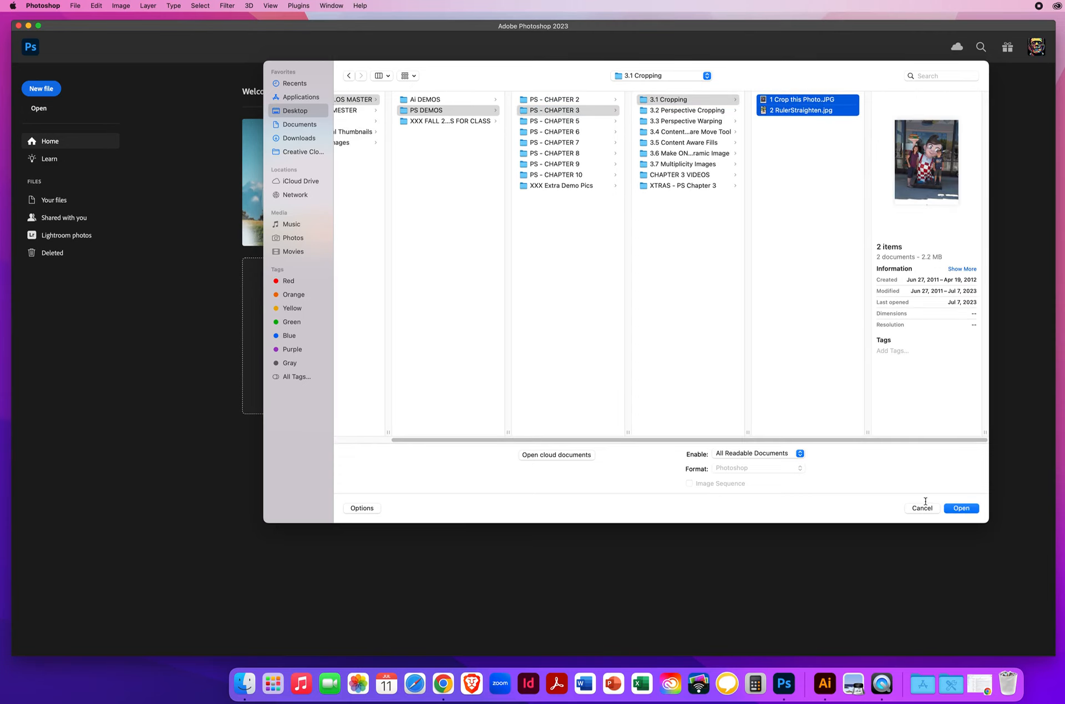
{"action": "left_click", "coordinate": [960, 509]}
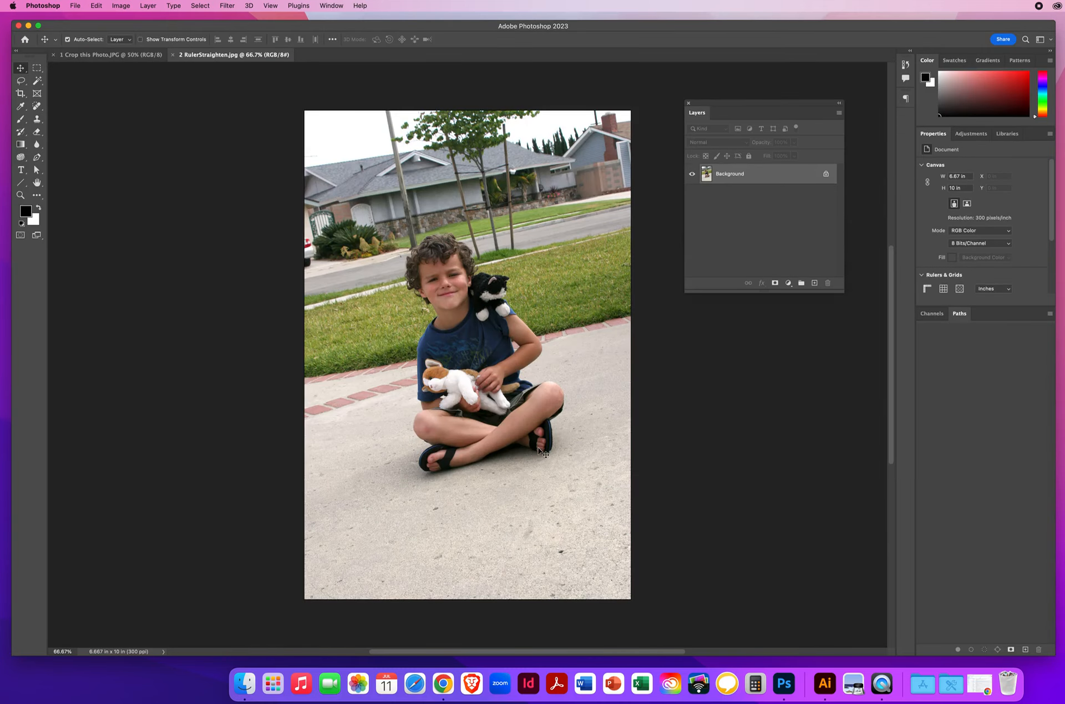
{"action": "left_click", "coordinate": [76, 55]}
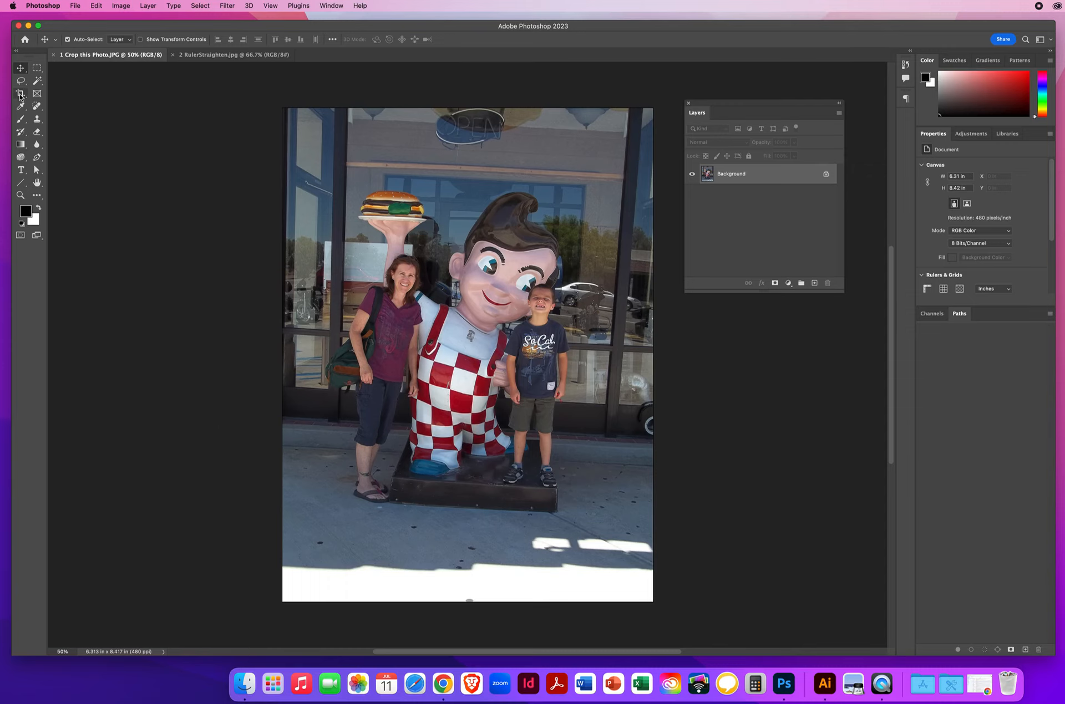
- Crop the statue photo using the Grid overlay, rotating it slightly counter-clockwise to level the building lines and statue base
{"action": "left_click", "coordinate": [21, 94]}
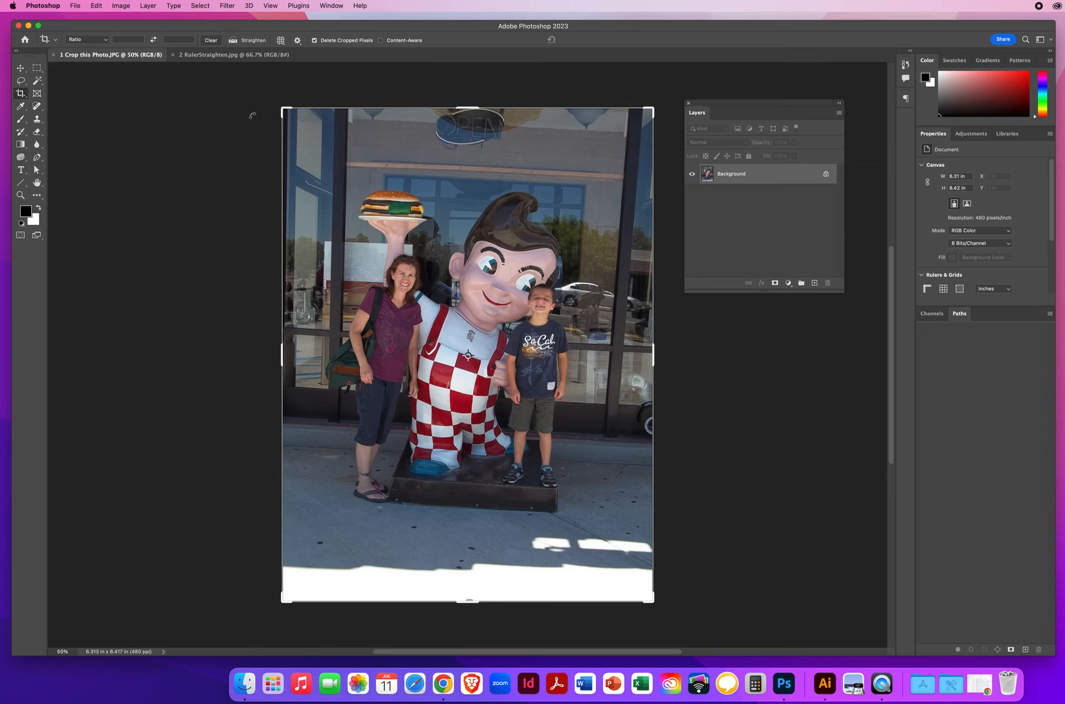
{"action": "left_click", "coordinate": [365, 154]}
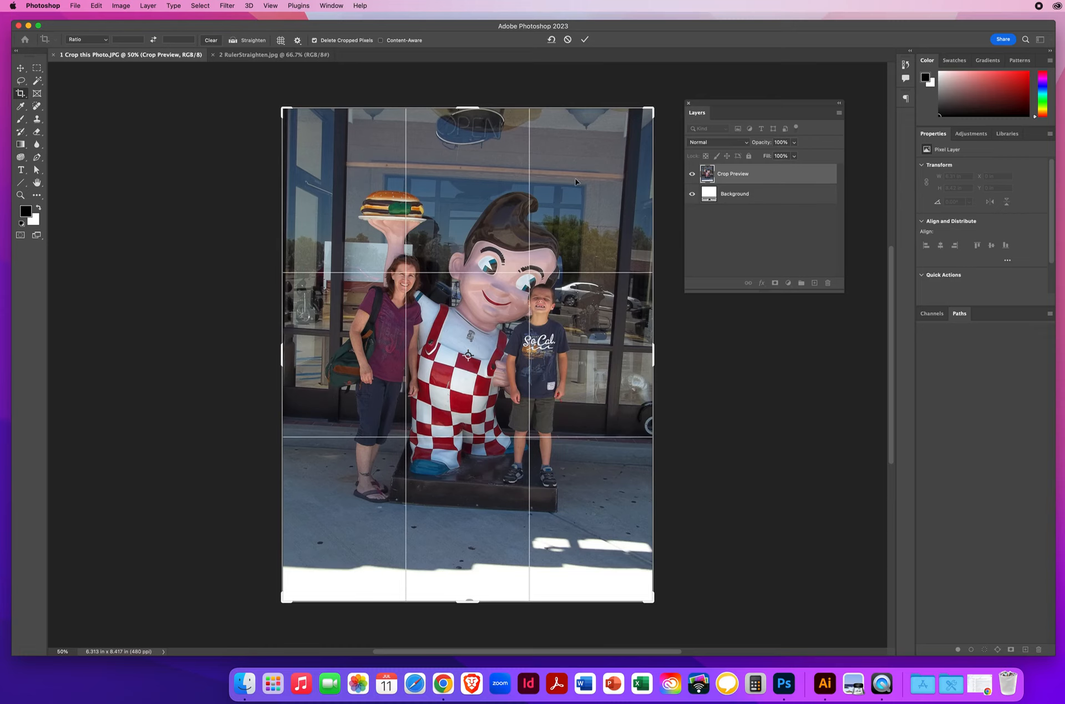
{"action": "left_click", "coordinate": [281, 41]}
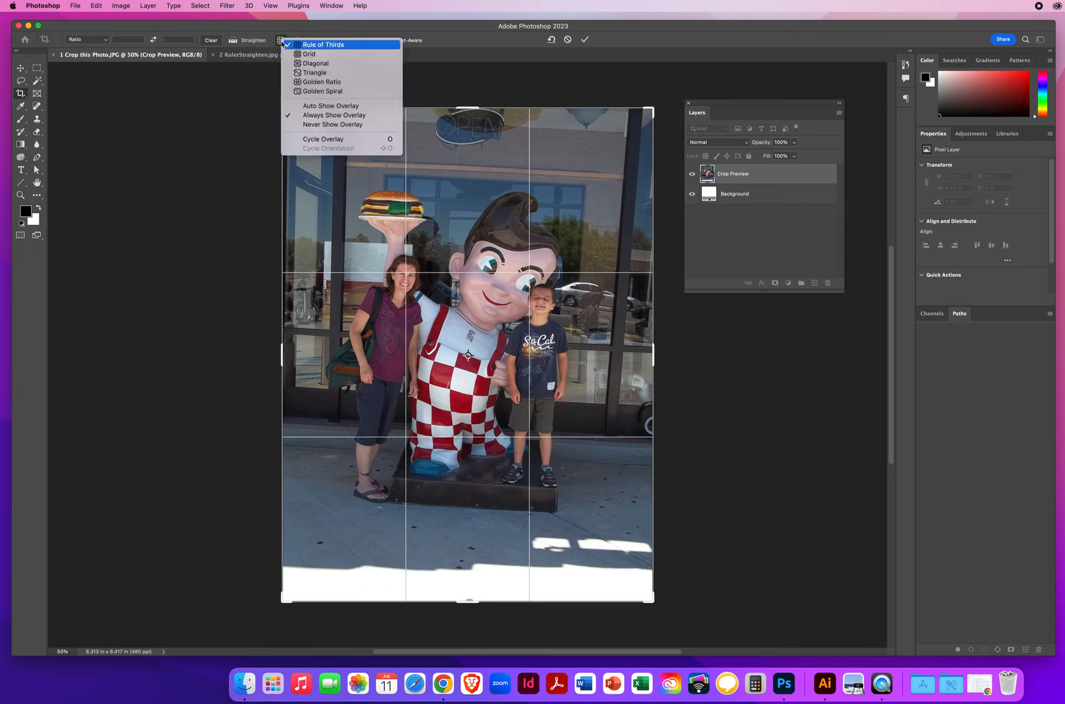
{"action": "left_click", "coordinate": [324, 46]}
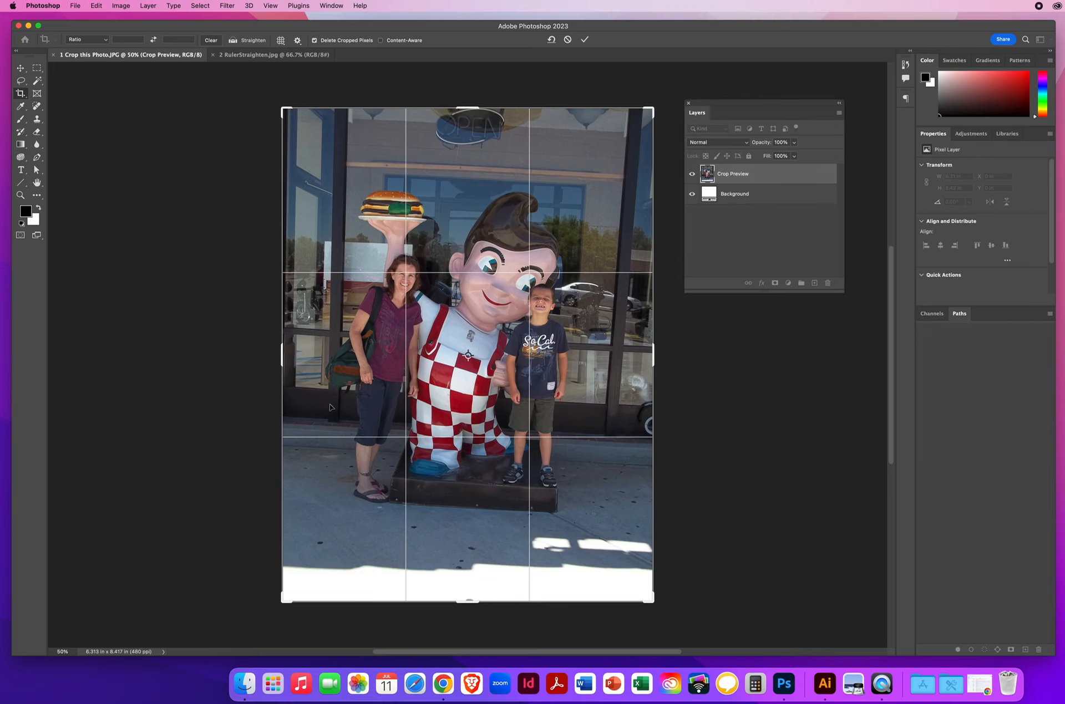
{"action": "left_click", "coordinate": [280, 41]}
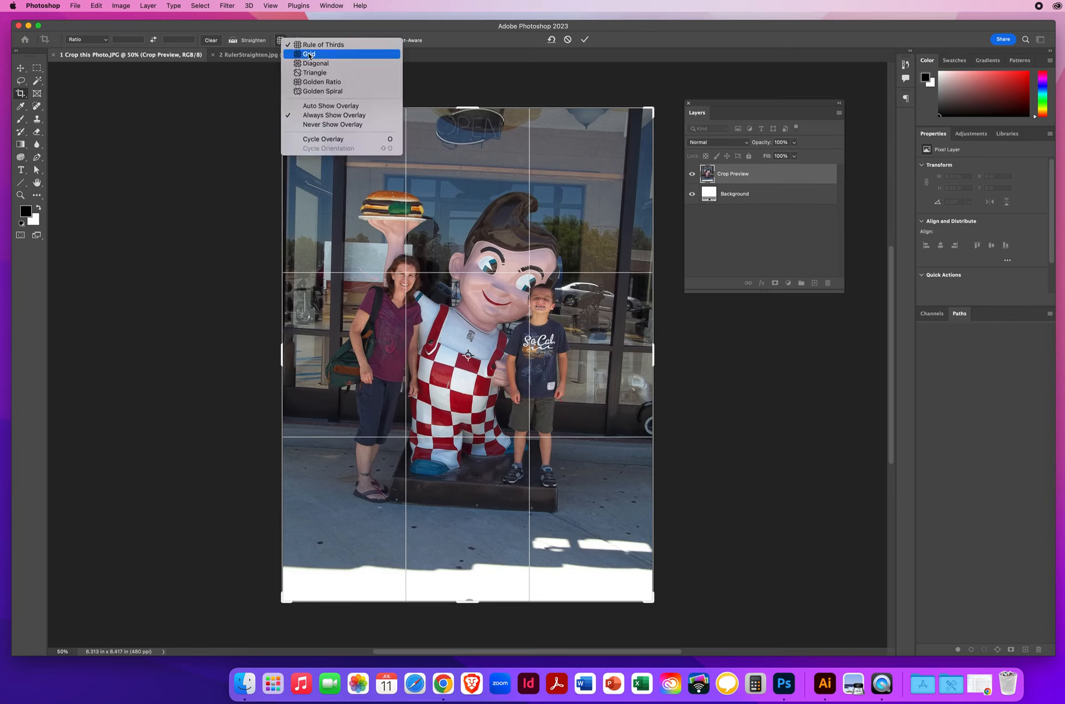
{"action": "left_click", "coordinate": [309, 55]}
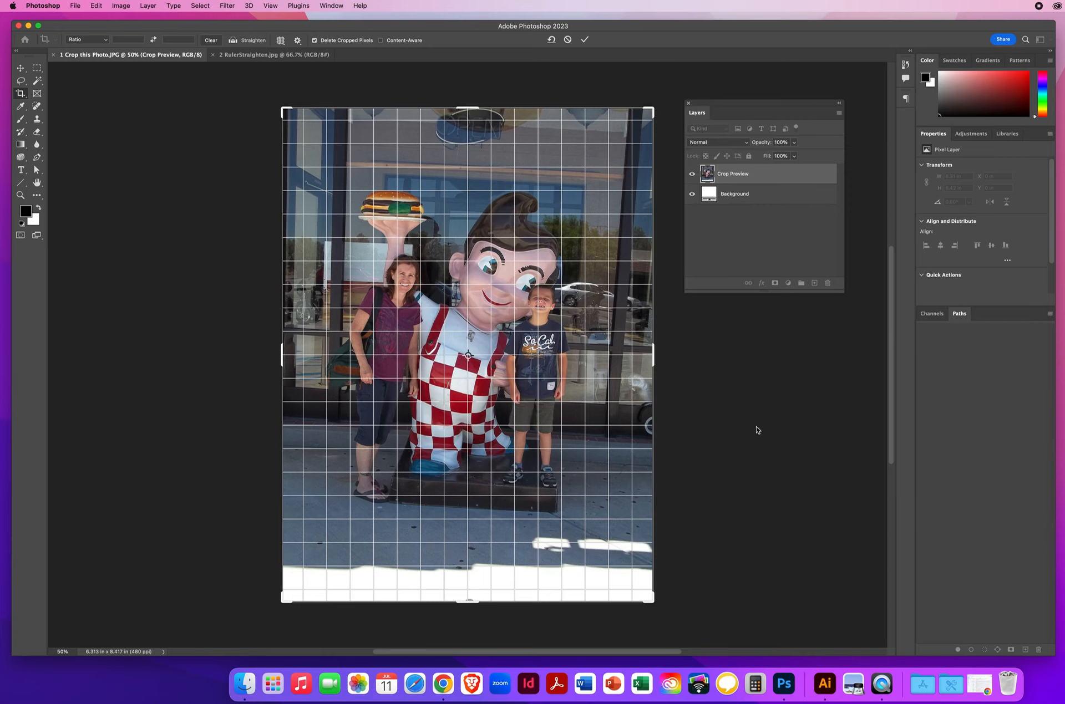
{"action": "left_click_drag", "start_coordinate": [690, 538], "coordinate": [698, 521]}
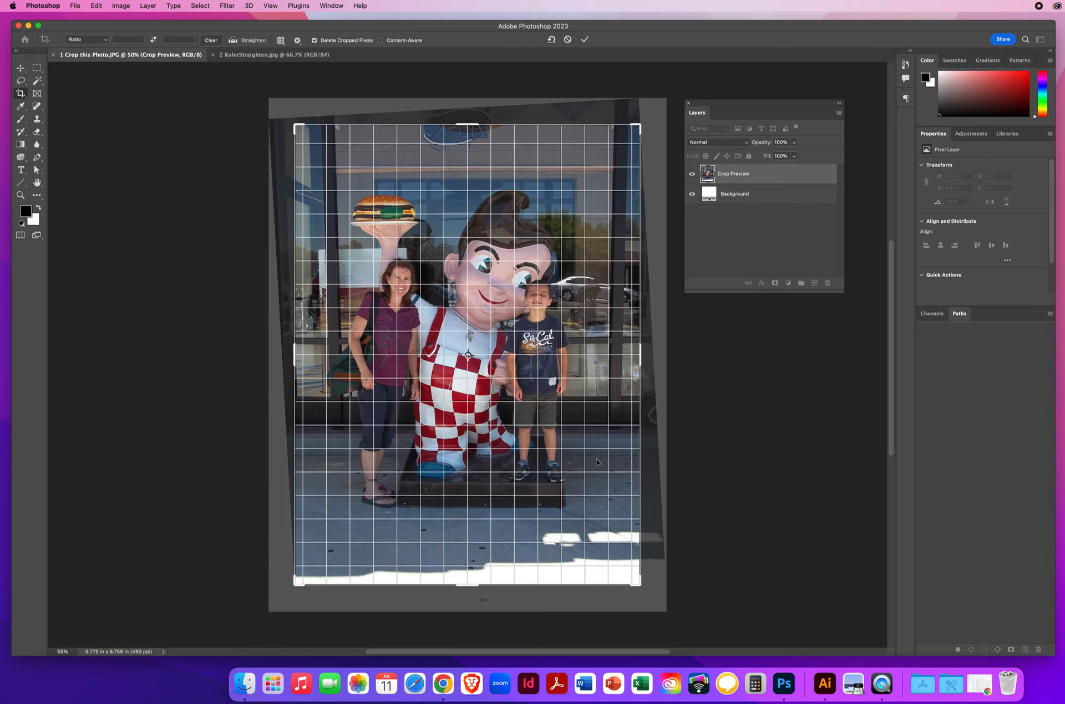
{"action": "key", "text": "Return"}
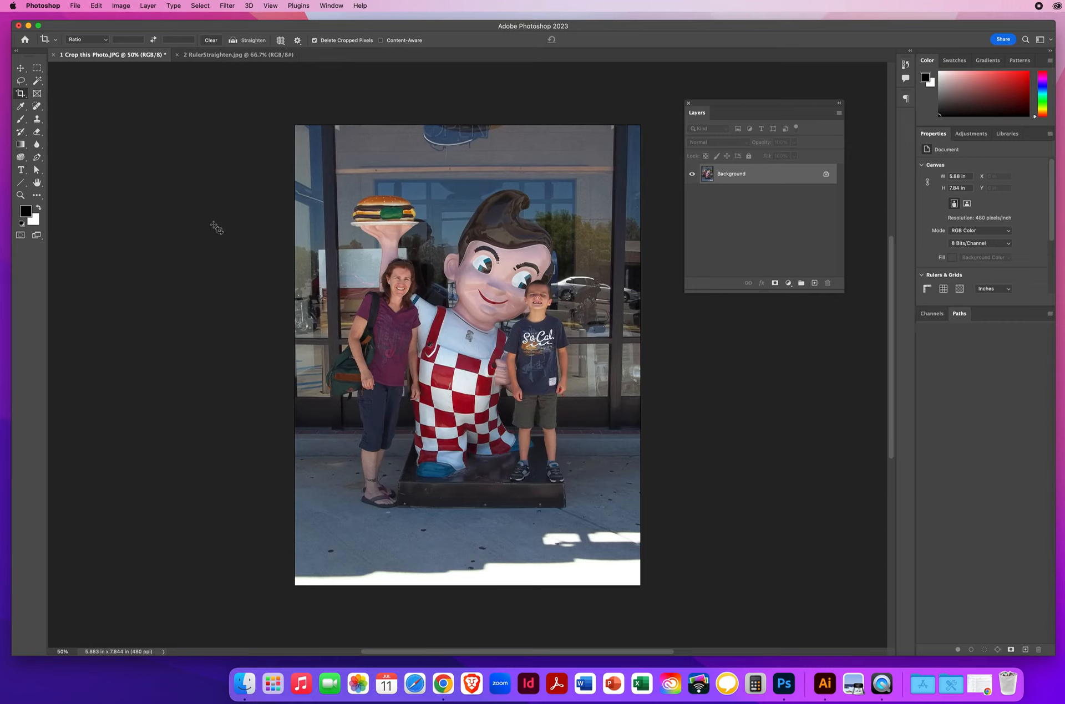
- Set up a JPEG copy of the cropped photo on the Desktop, named with the student's last and first name followed by Cropthisphoto
{"action": "left_click", "coordinate": [75, 6]}
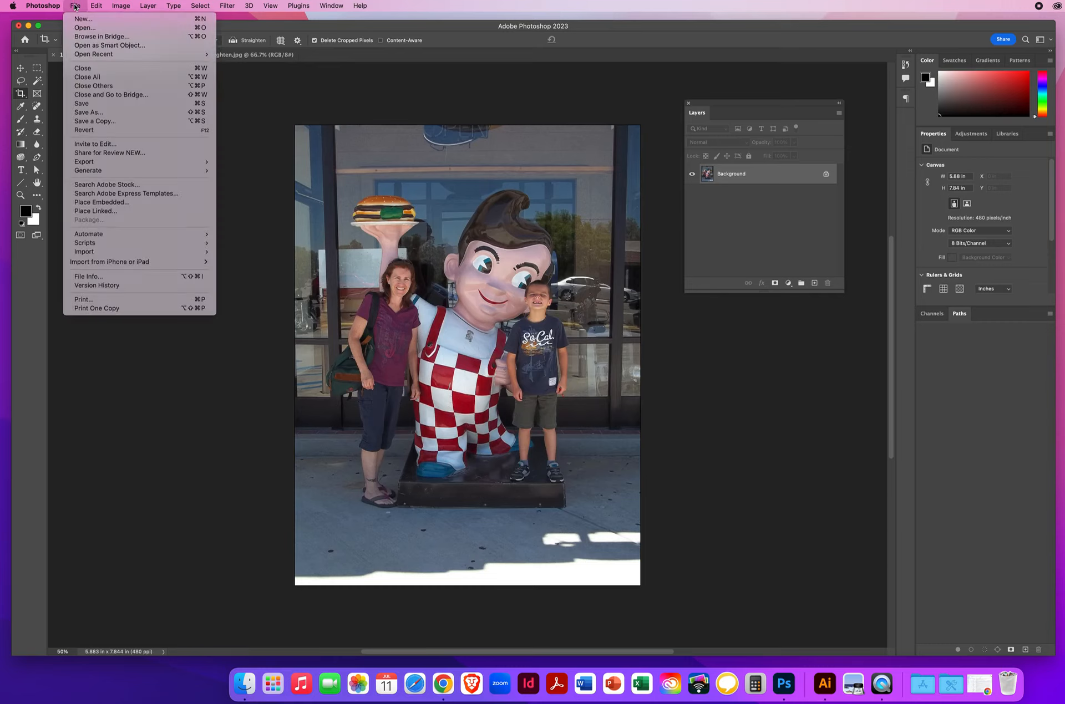
{"action": "left_click", "coordinate": [100, 122]}
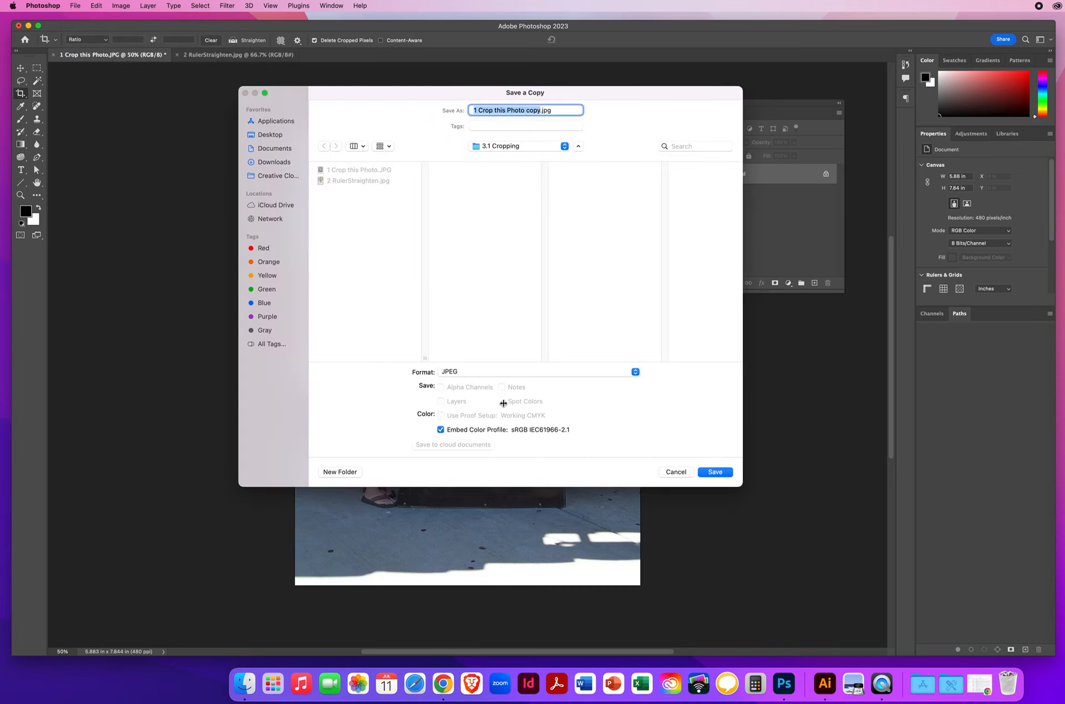
{"action": "left_click", "coordinate": [464, 374]}
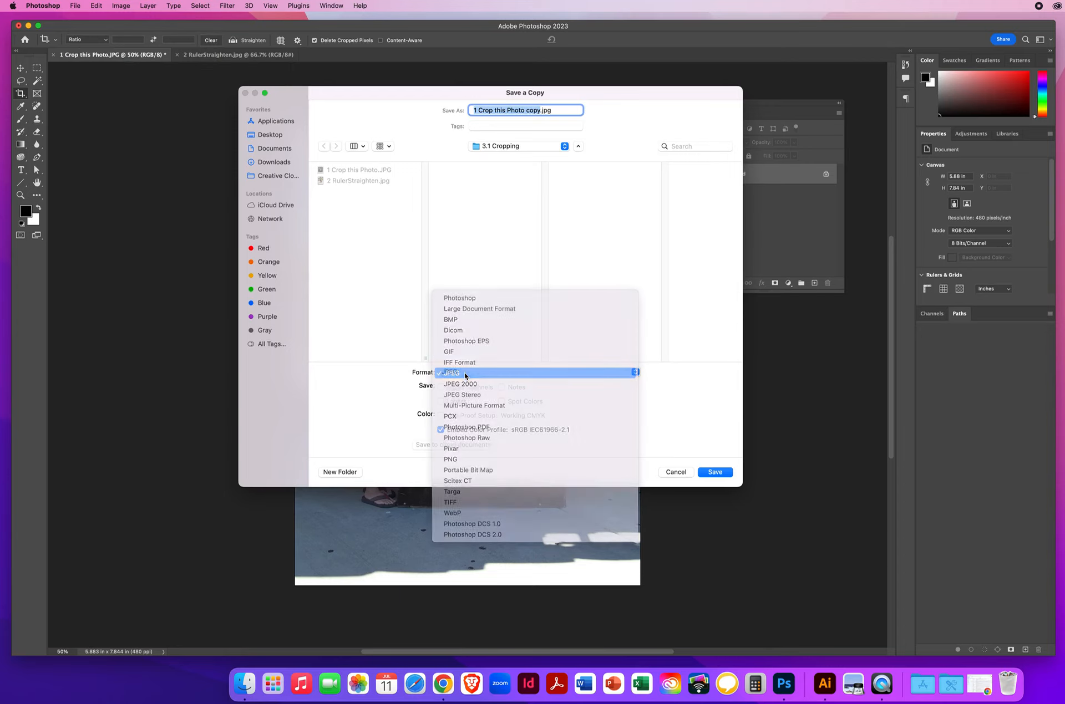
{"action": "left_click", "coordinate": [465, 375]}
{"action": "left_click", "coordinate": [264, 137]}
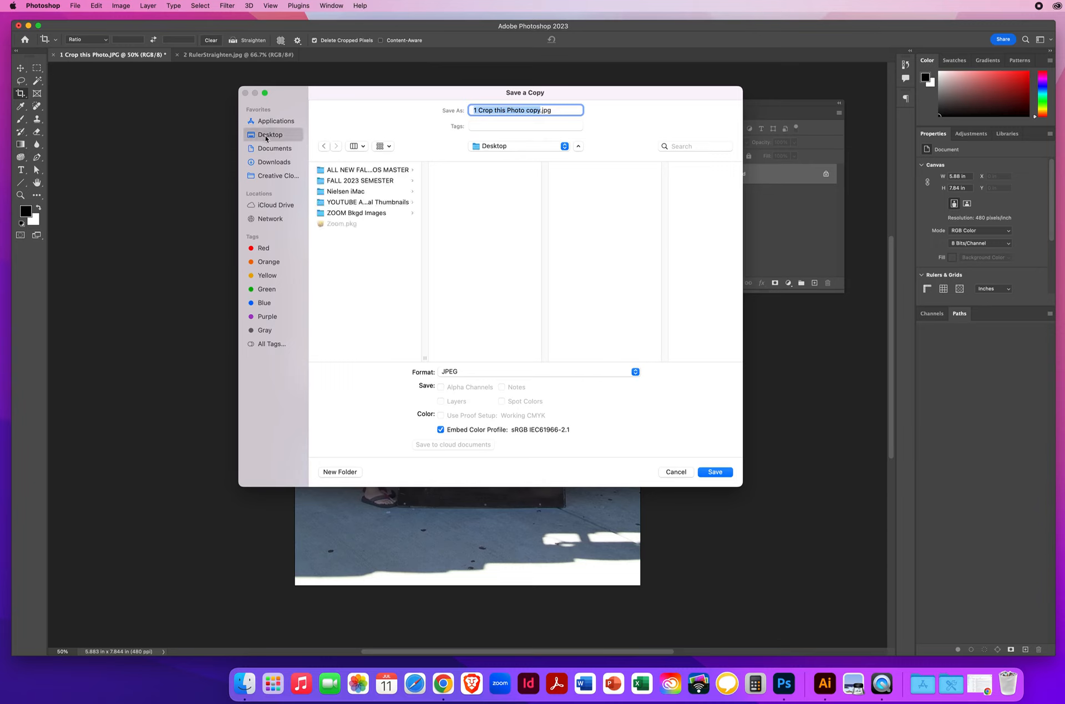
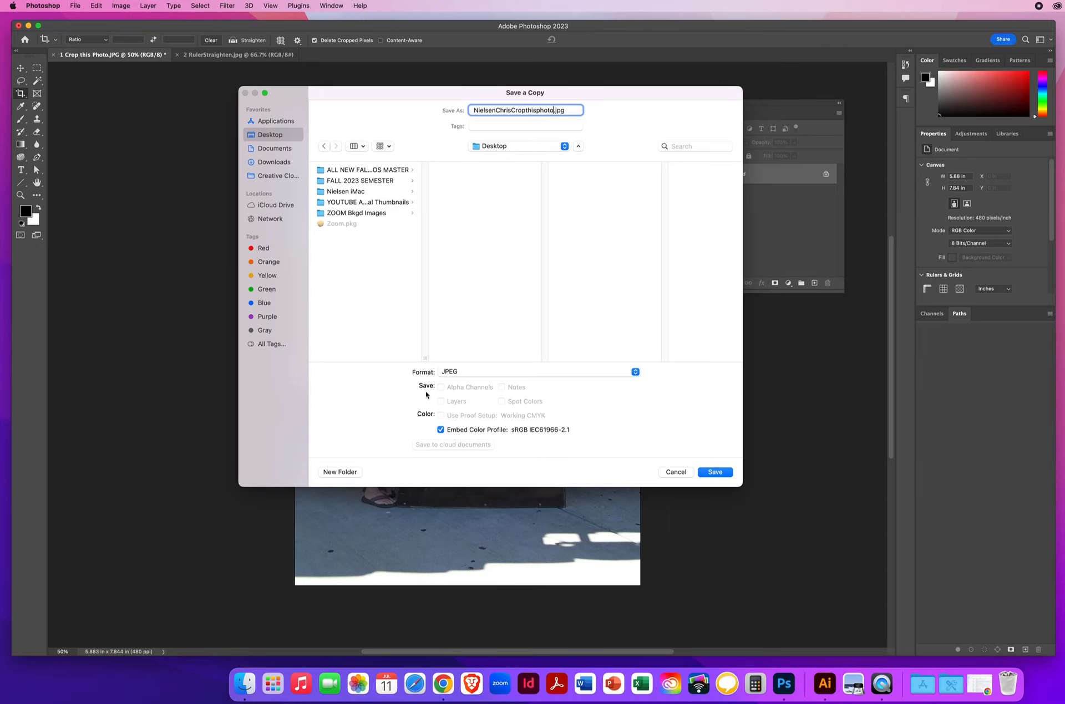
- Save the copy with JPEG quality 8 (High) and the Baseline ("Standard") format option
{"action": "left_click", "coordinate": [717, 472]}
{"action": "left_click_drag", "start_coordinate": [651, 236], "coordinate": [736, 325]}
{"action": "left_click", "coordinate": [737, 365]}
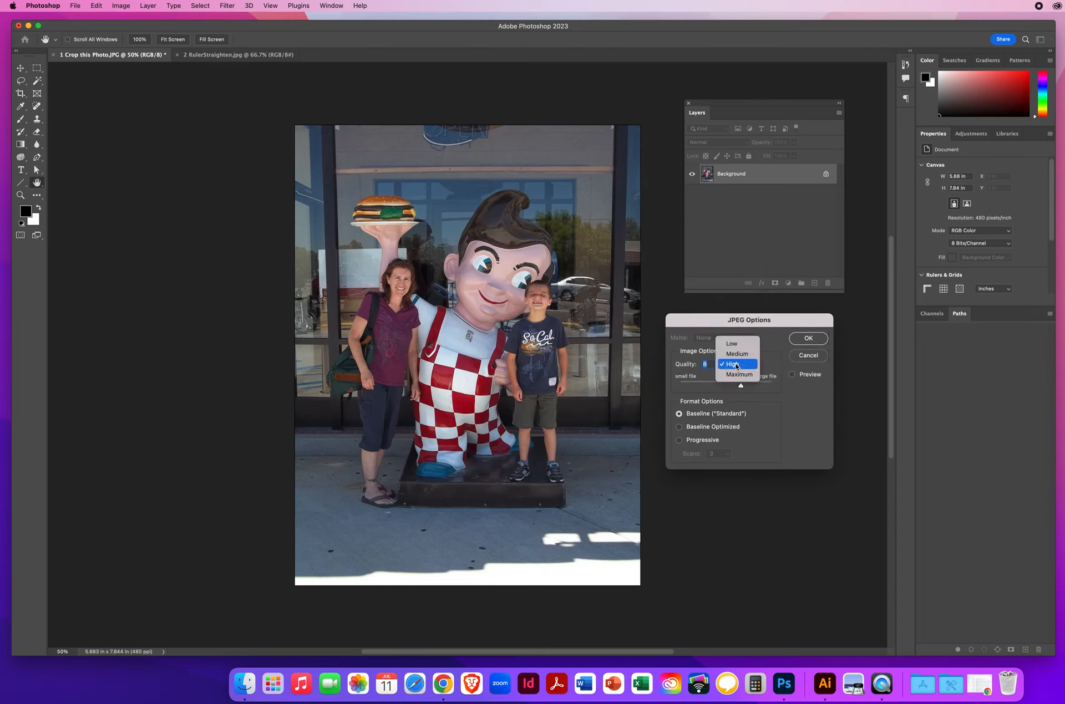
{"action": "left_click", "coordinate": [737, 365]}
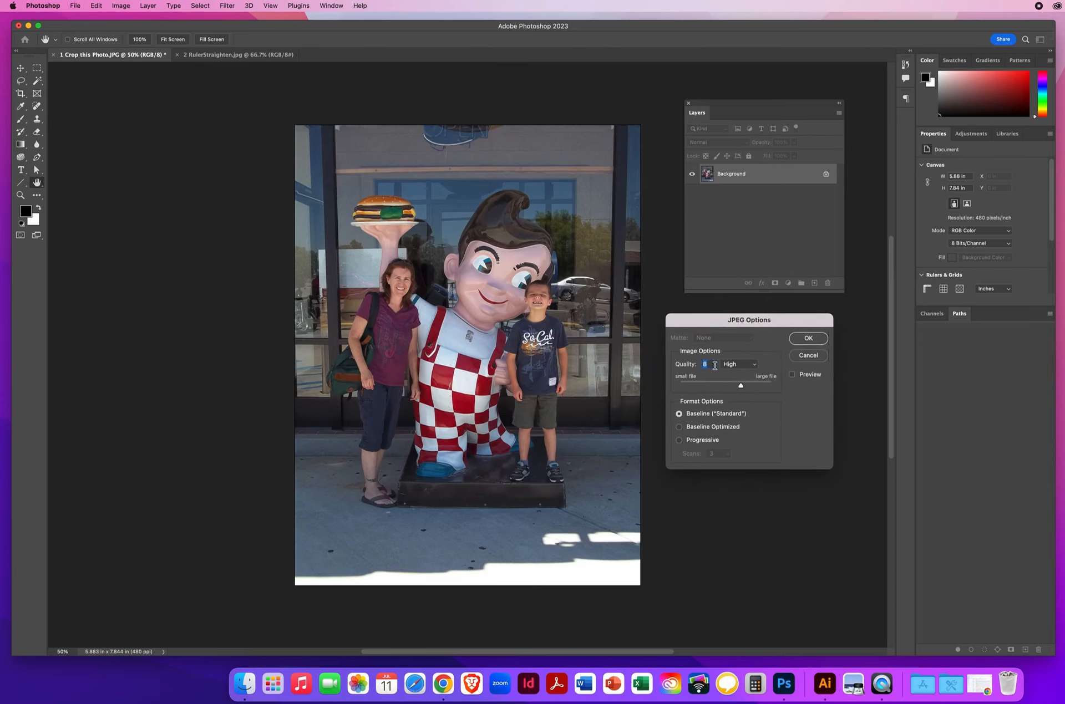
{"action": "left_click", "coordinate": [808, 338]}
- Close the original 1 Crop this Photo.JPG without saving its changes
{"action": "key", "text": "c"}
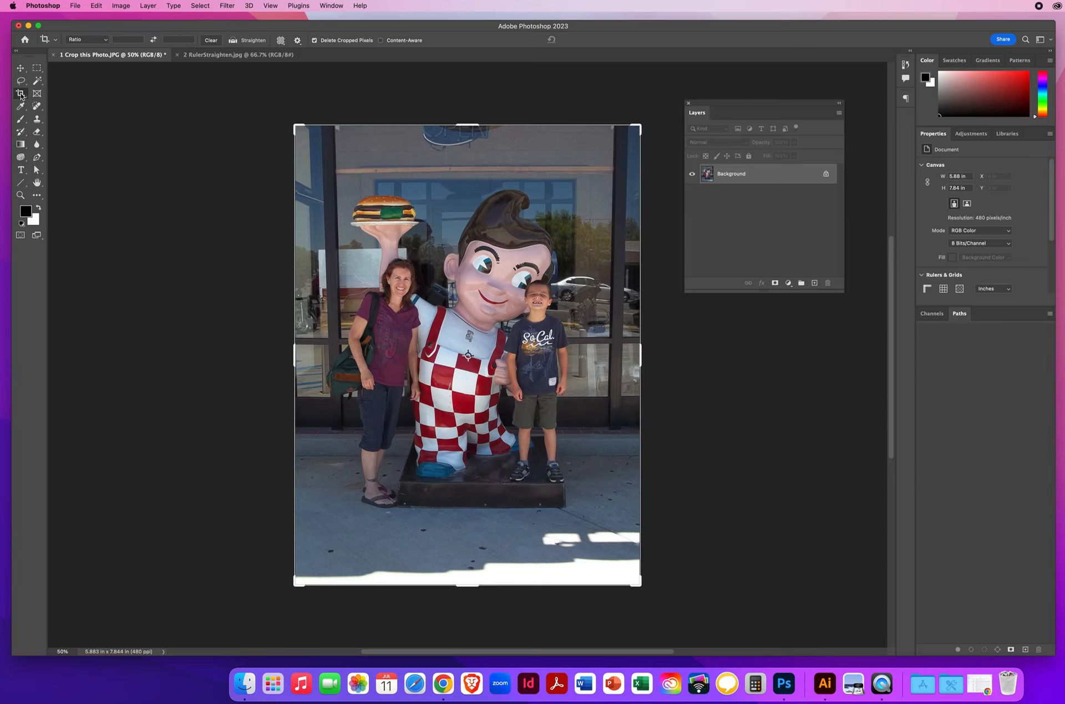
{"action": "left_click", "coordinate": [21, 69]}
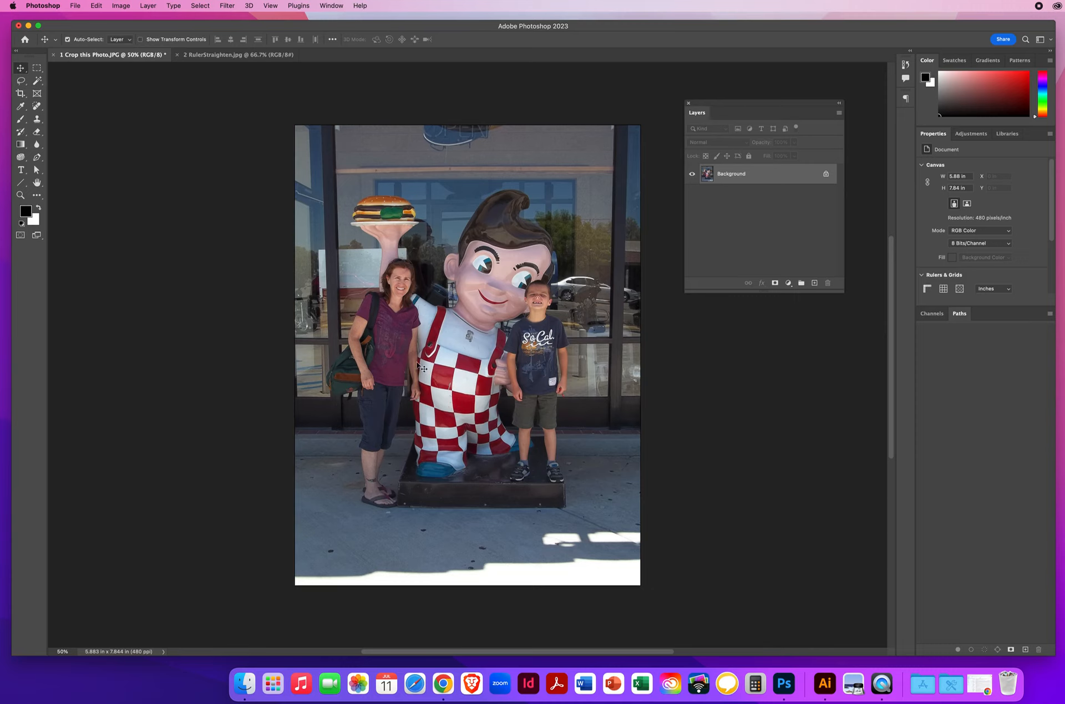
{"action": "left_click", "coordinate": [54, 55]}
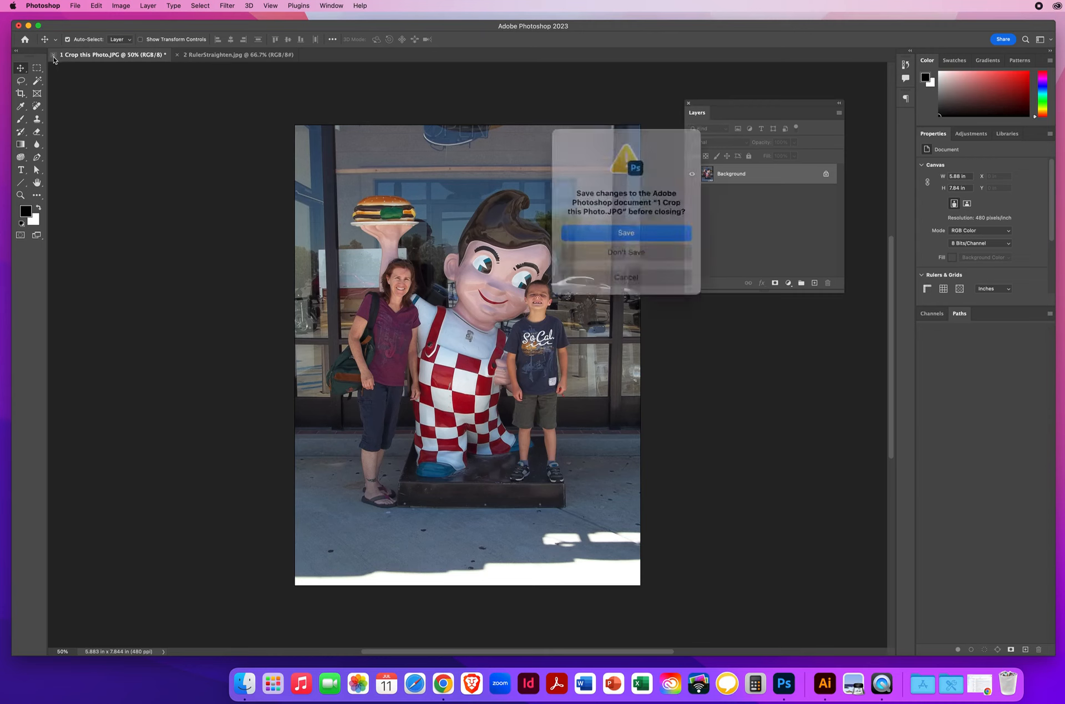
{"action": "left_click", "coordinate": [602, 247]}
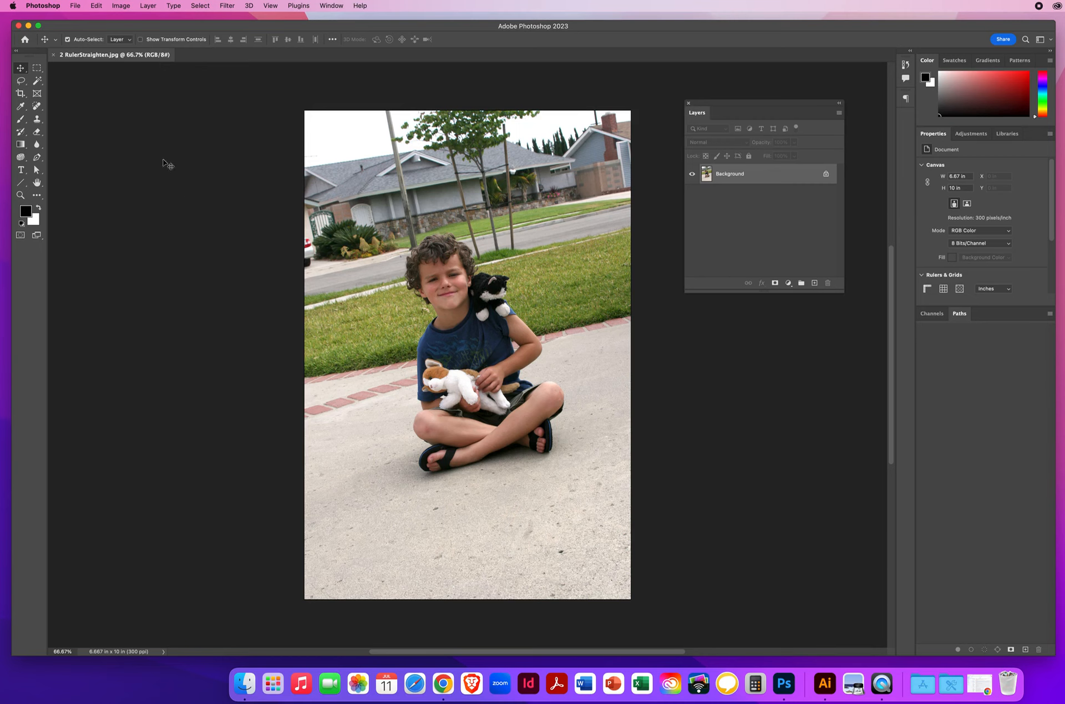
- Start a crop on 2 RulerStraighten.jpg, trying the Rule of Thirds overlay before setting it back to Grid
{"action": "left_click", "coordinate": [20, 94]}
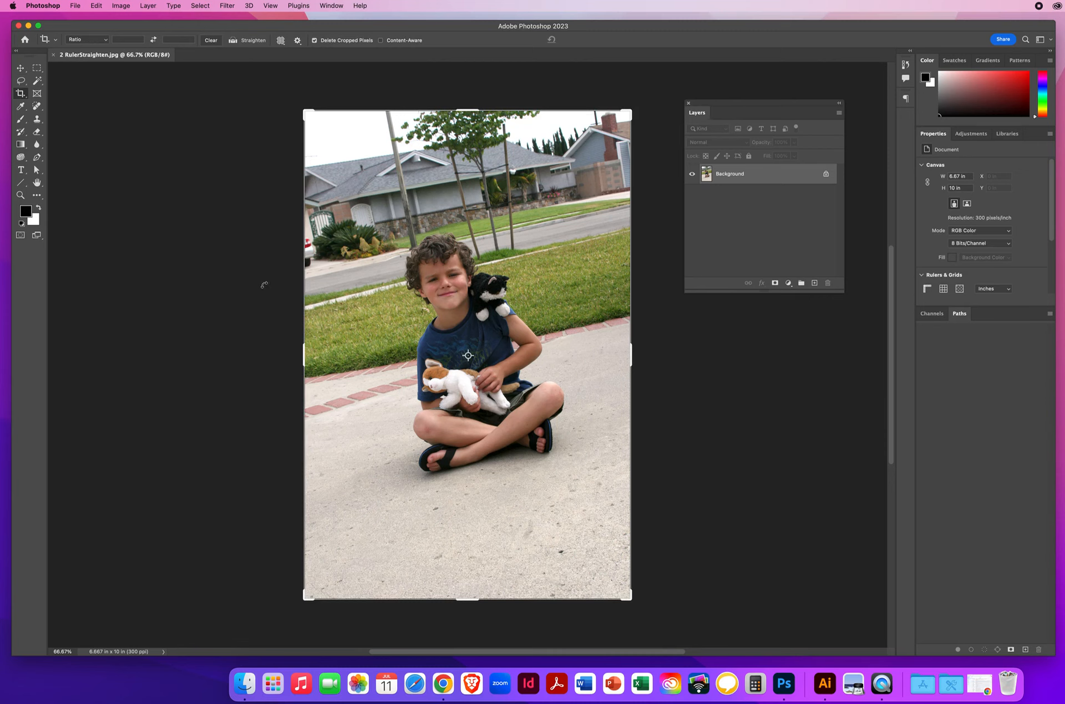
{"action": "left_click", "coordinate": [361, 137]}
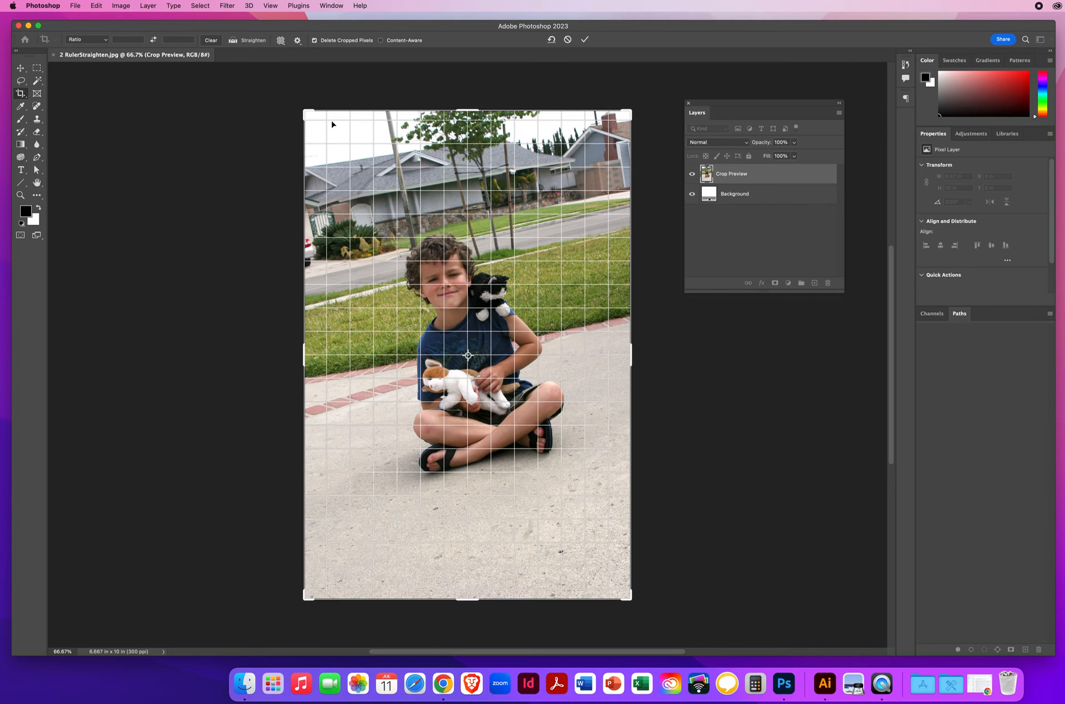
{"action": "left_click", "coordinate": [280, 40]}
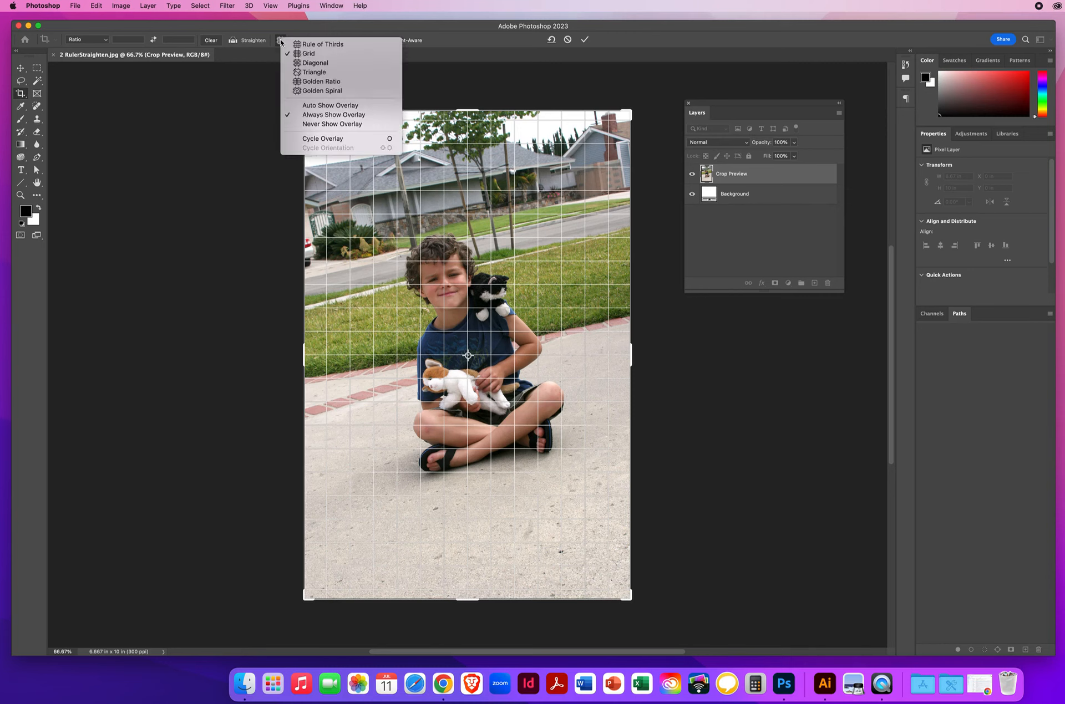
{"action": "left_click", "coordinate": [311, 46]}
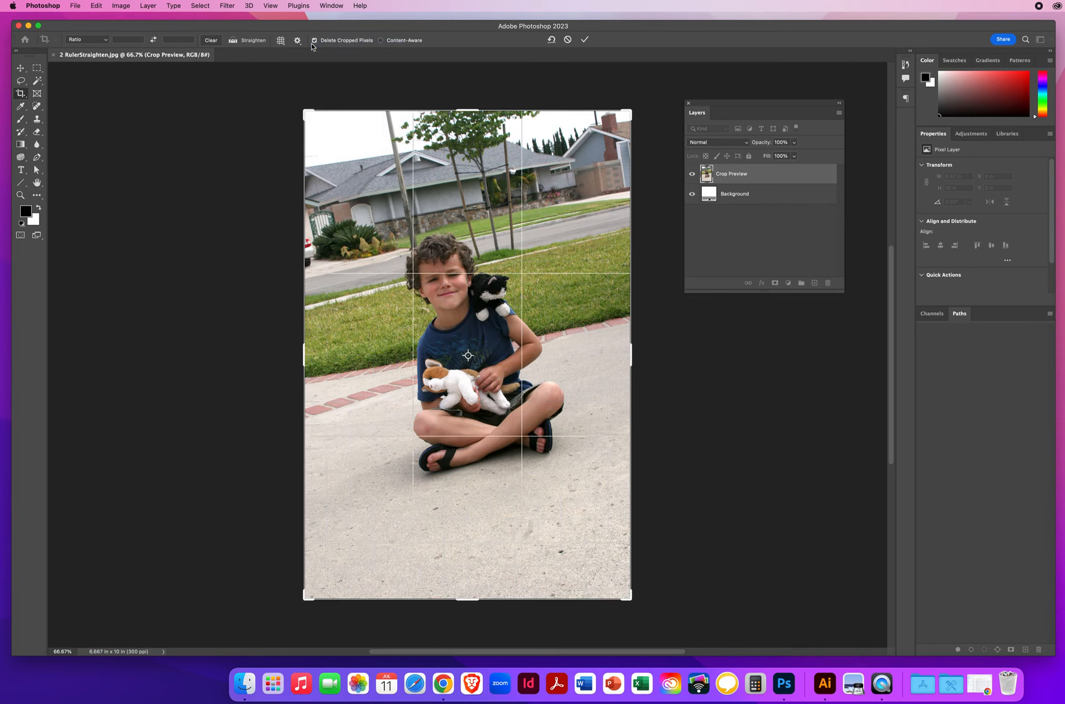
{"action": "left_click", "coordinate": [281, 41]}
{"action": "left_click", "coordinate": [307, 53]}
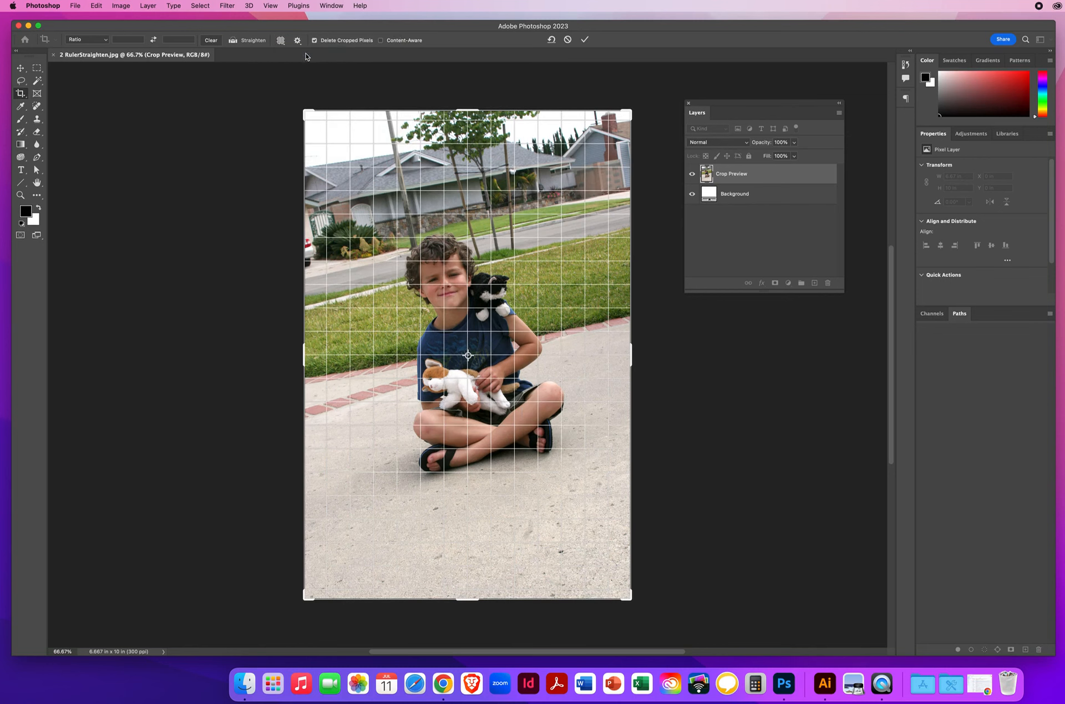
- Straighten the tilted photo along the curb line between the street and lawn at about 13.4°, and apply the crop
{"action": "left_click", "coordinate": [233, 42]}
{"action": "left_click_drag", "start_coordinate": [309, 305], "coordinate": [662, 223]}
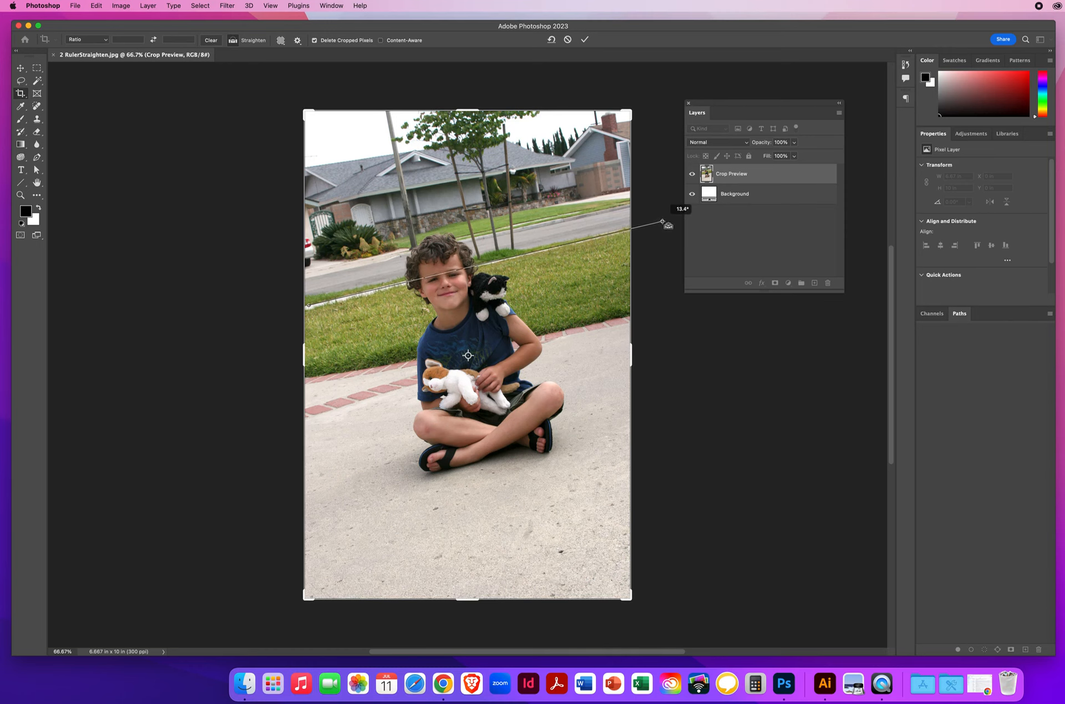
{"action": "left_click_drag", "start_coordinate": [662, 222], "coordinate": [663, 222]}
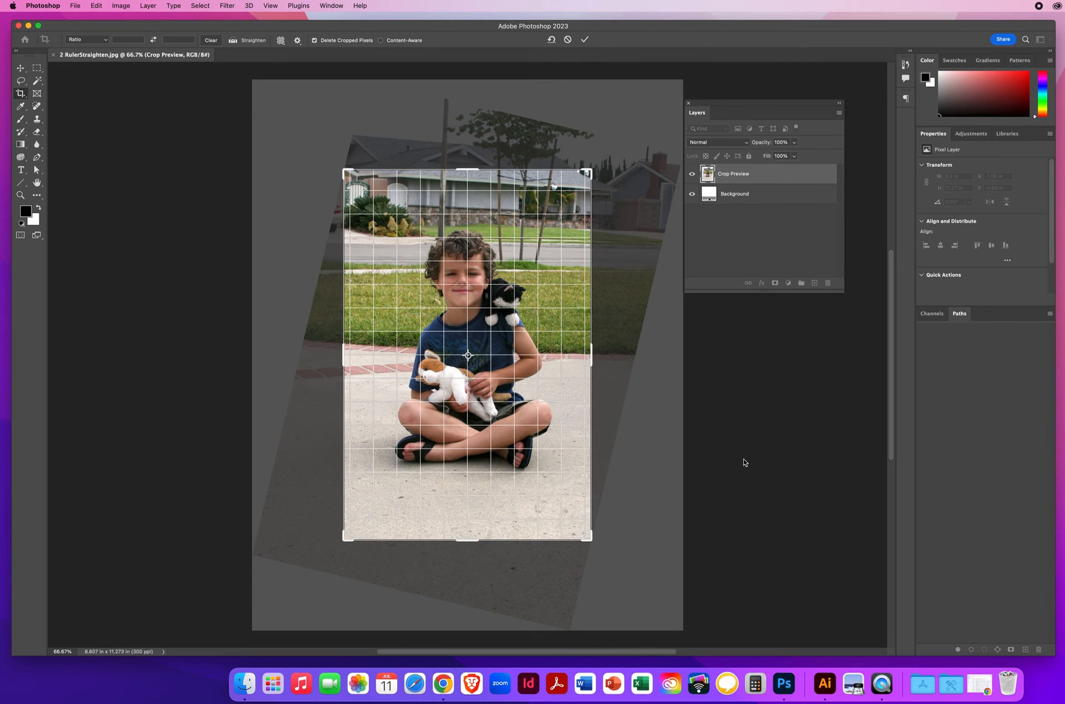
{"action": "key", "text": "Return"}
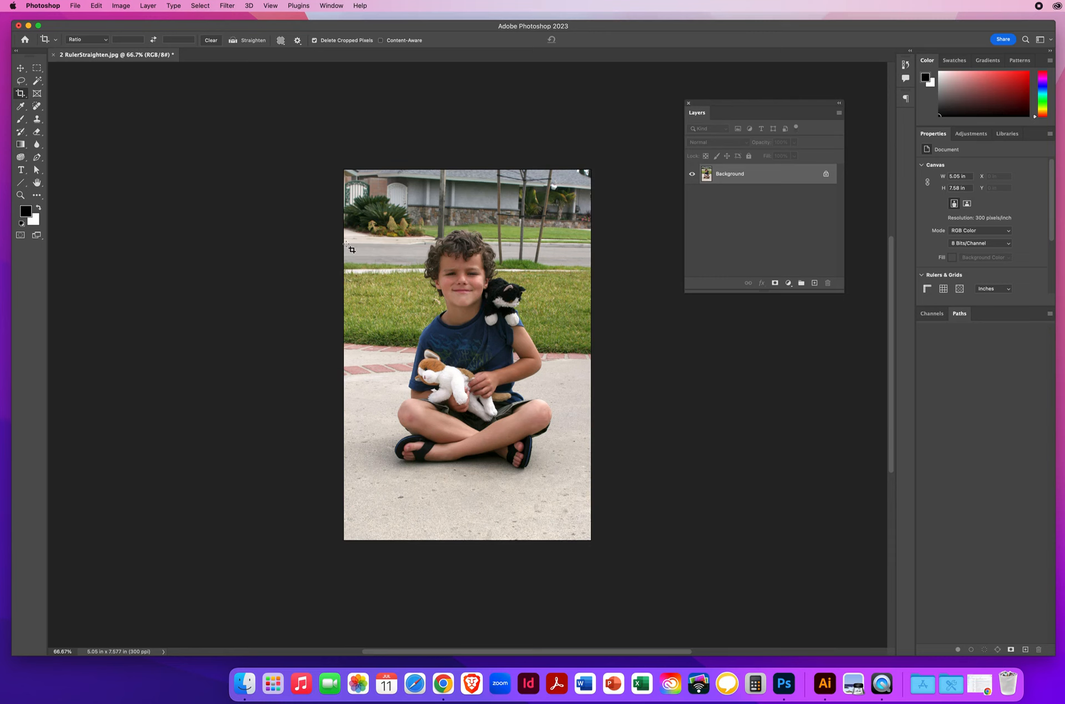
- Undo the straightening crop on the photo of the boy and leave the Crop tool
{"action": "left_click", "coordinate": [97, 8]}
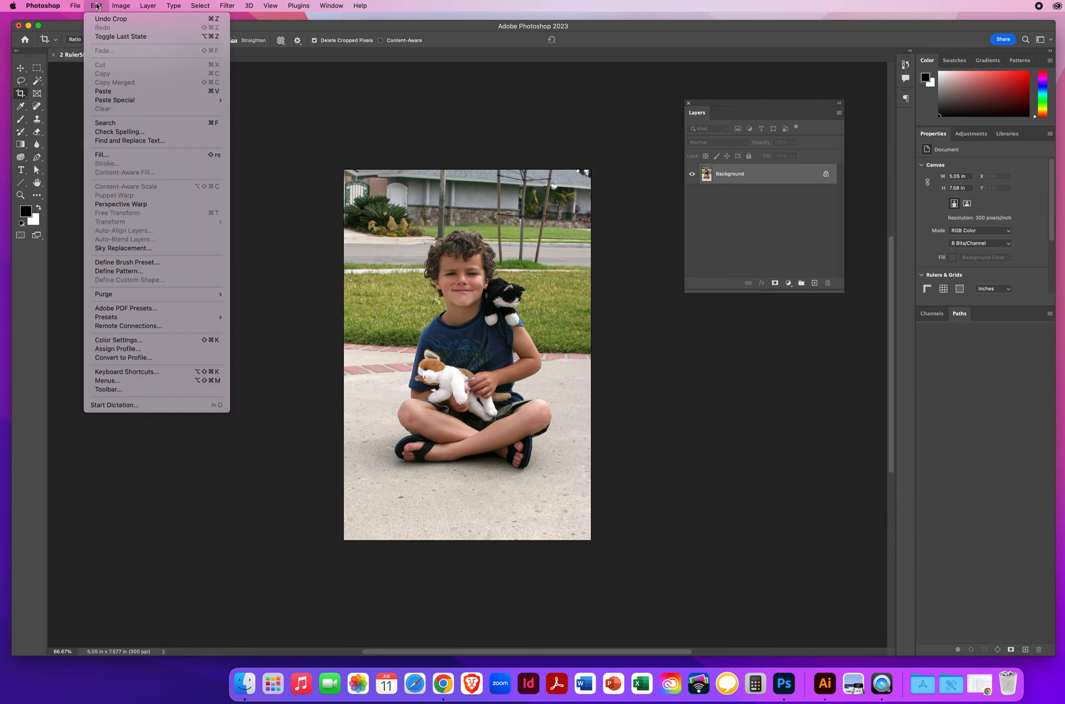
{"action": "left_click", "coordinate": [108, 19]}
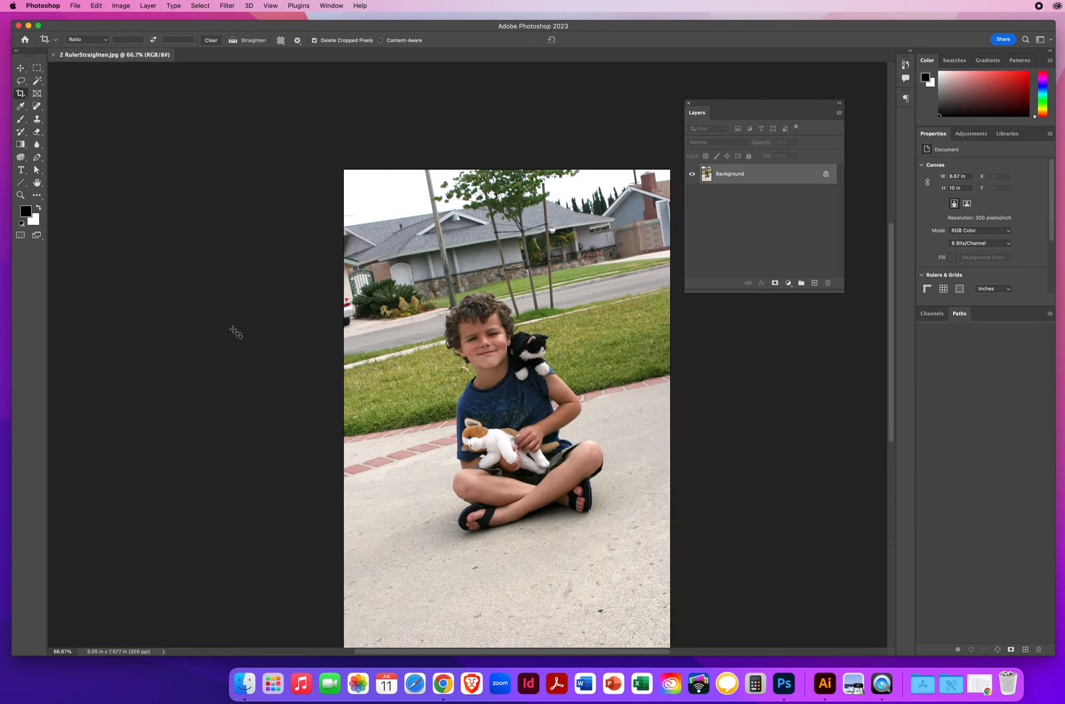
{"action": "left_click", "coordinate": [21, 69]}
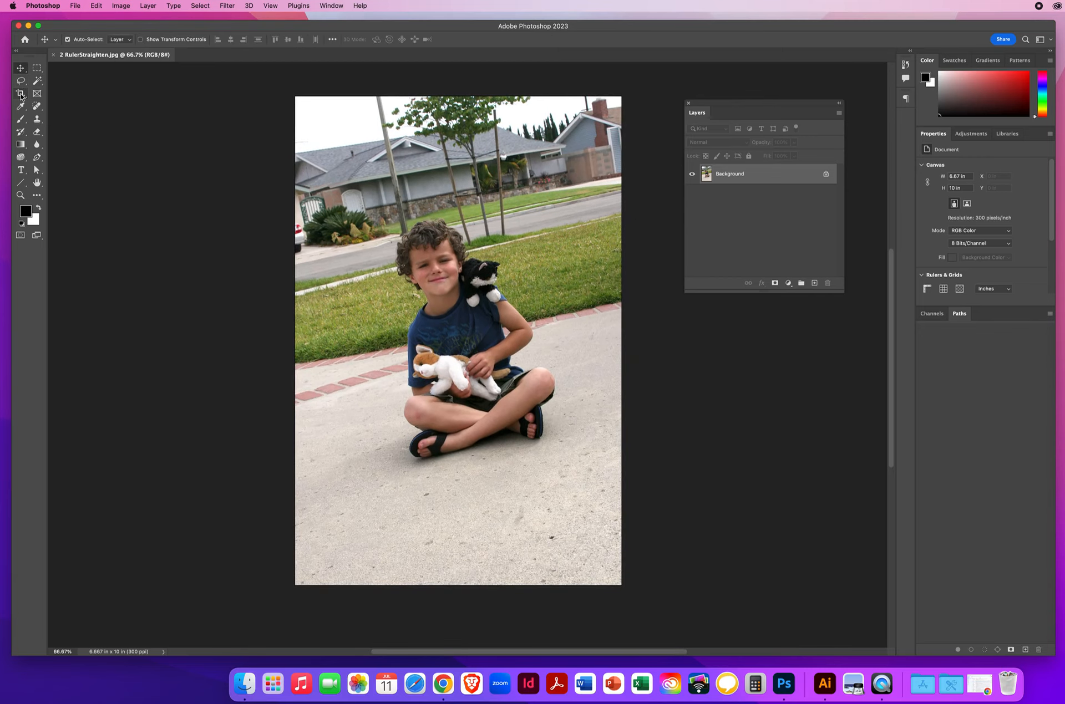
- Straighten the tilted photo of the boy again along the curb line between street and lawn, apply the crop, and leave the Crop tool
{"action": "left_click", "coordinate": [21, 95]}
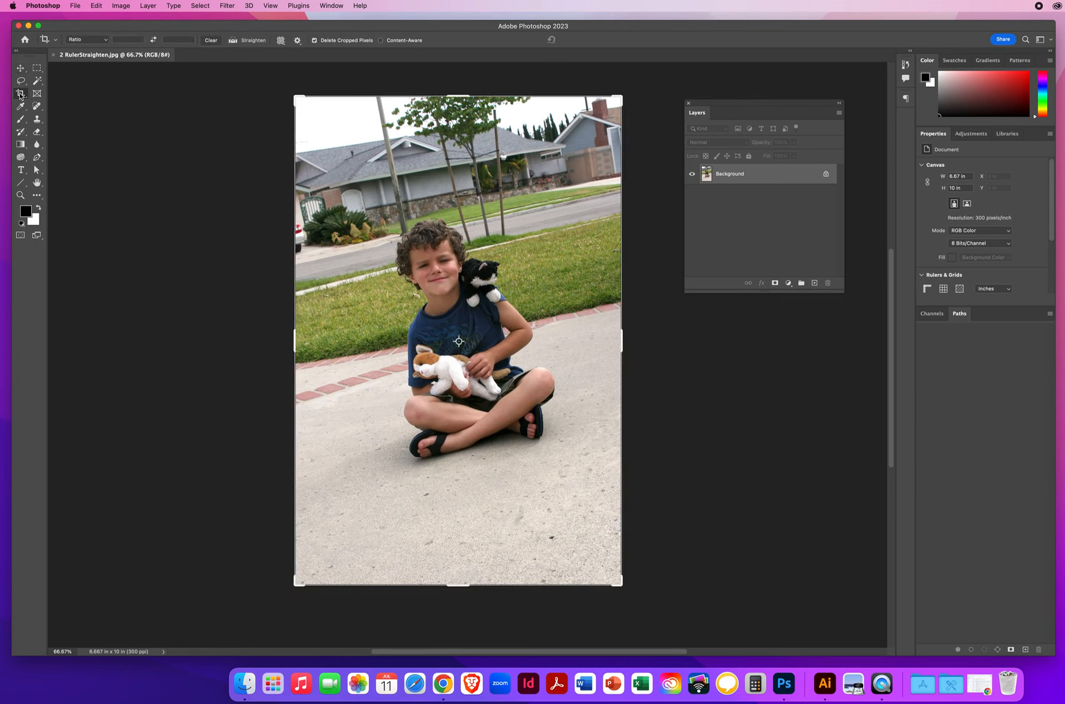
{"action": "left_click", "coordinate": [336, 131]}
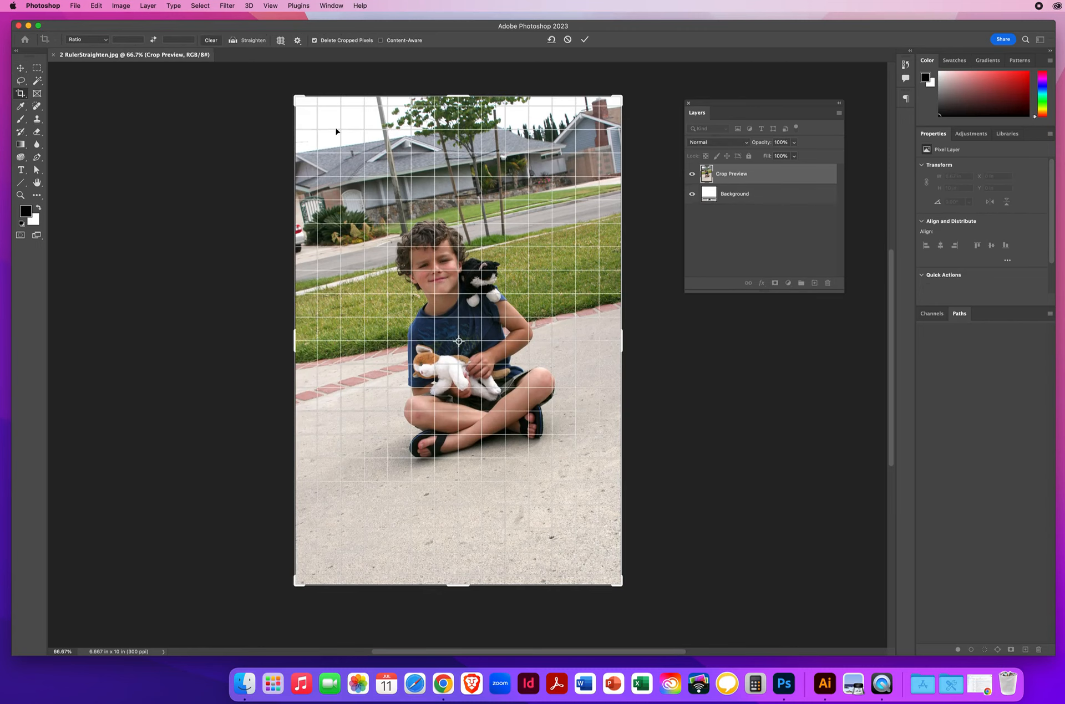
{"action": "left_click", "coordinate": [233, 41]}
{"action": "left_click_drag", "start_coordinate": [301, 264], "coordinate": [628, 193]}
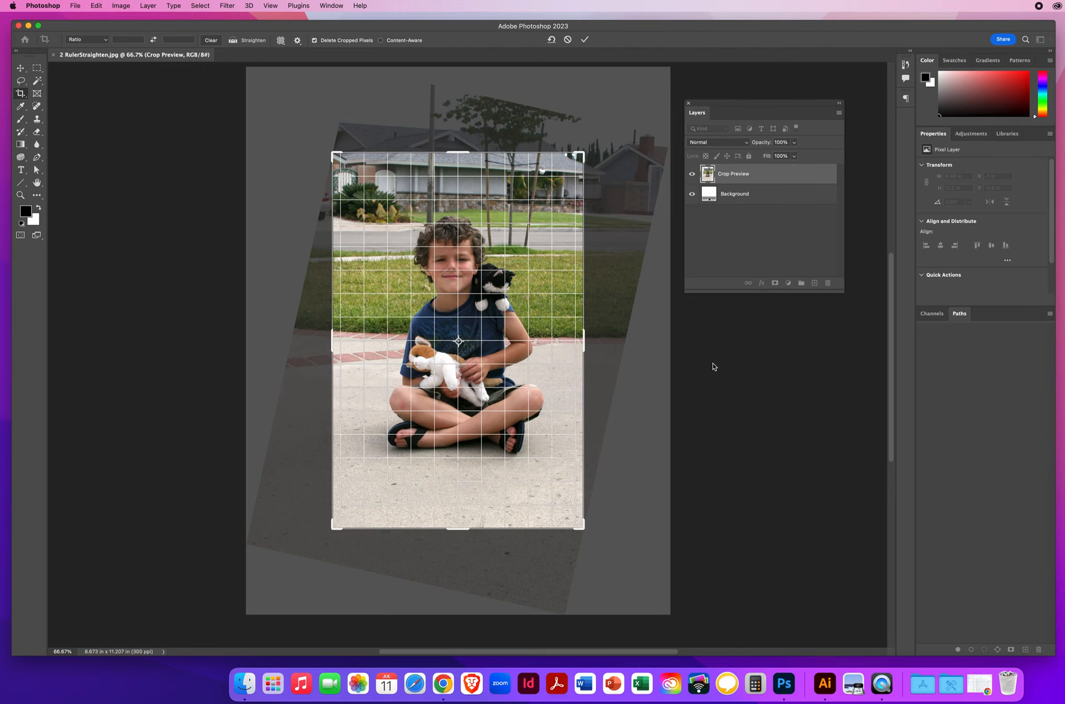
{"action": "key", "text": "Return"}
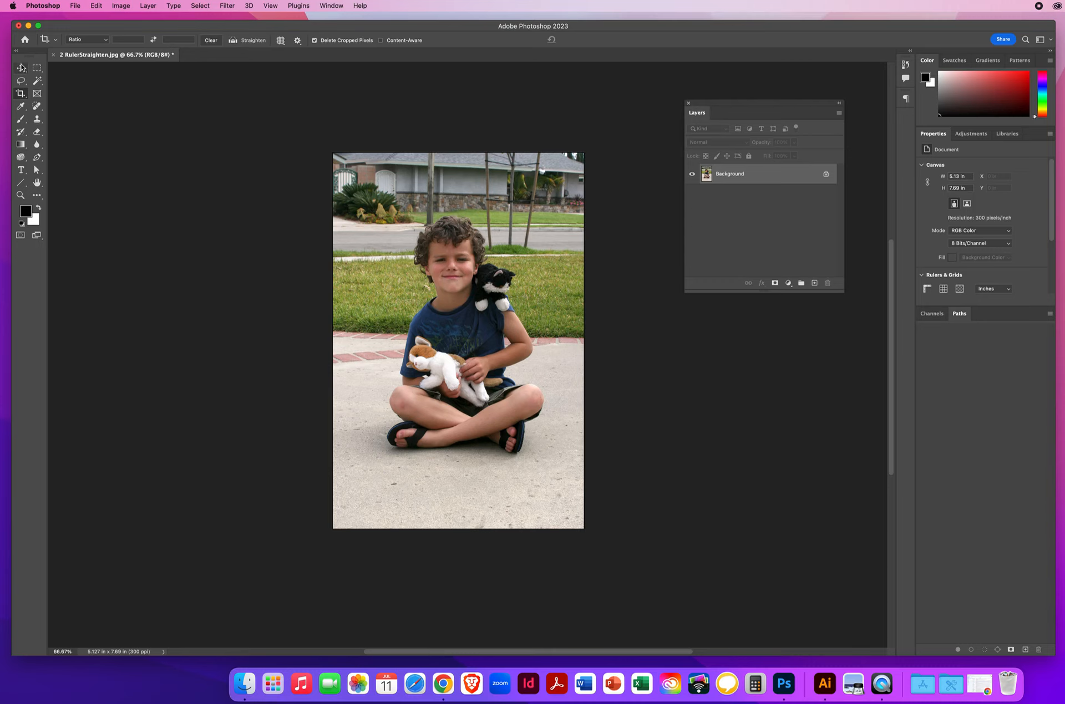
{"action": "left_click", "coordinate": [21, 67]}
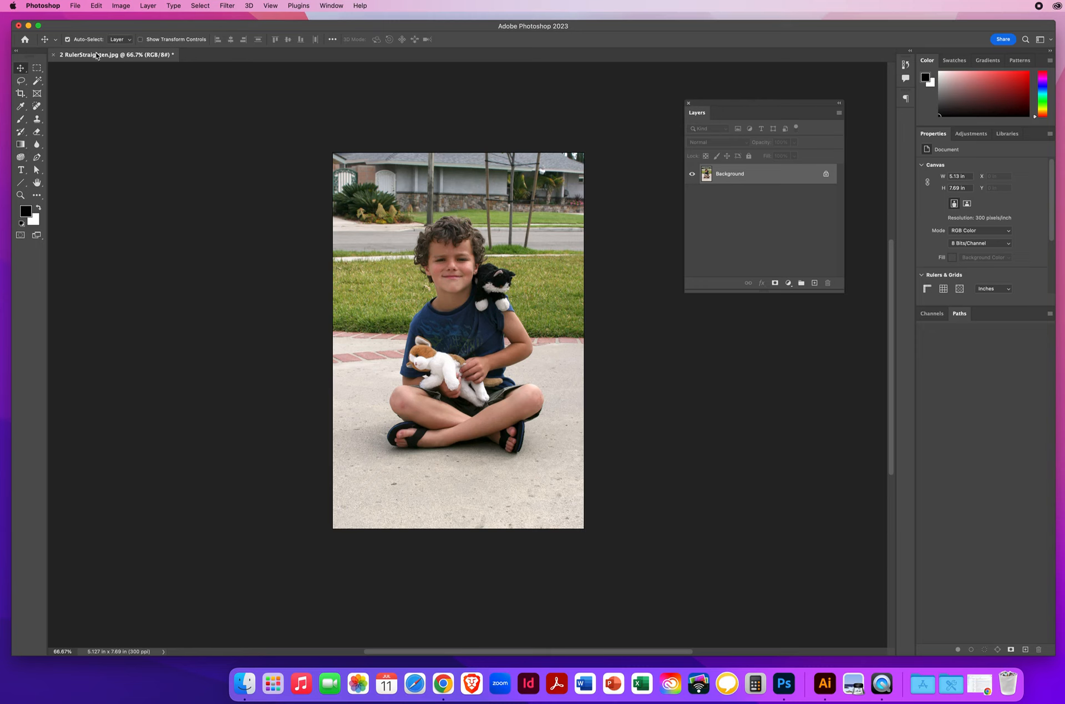
- Start saving a JPEG copy to the Desktop, named with the person's full name followed by RulerCrop, and cancel at the JPEG options
{"action": "left_click", "coordinate": [76, 6]}
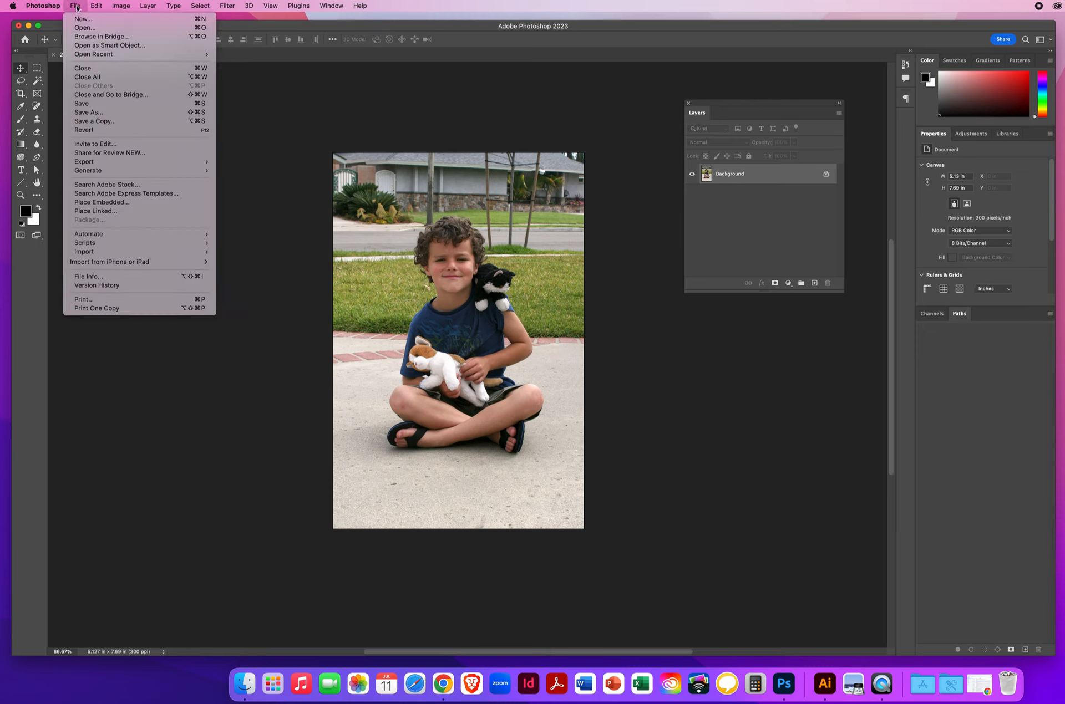
{"action": "left_click", "coordinate": [90, 123]}
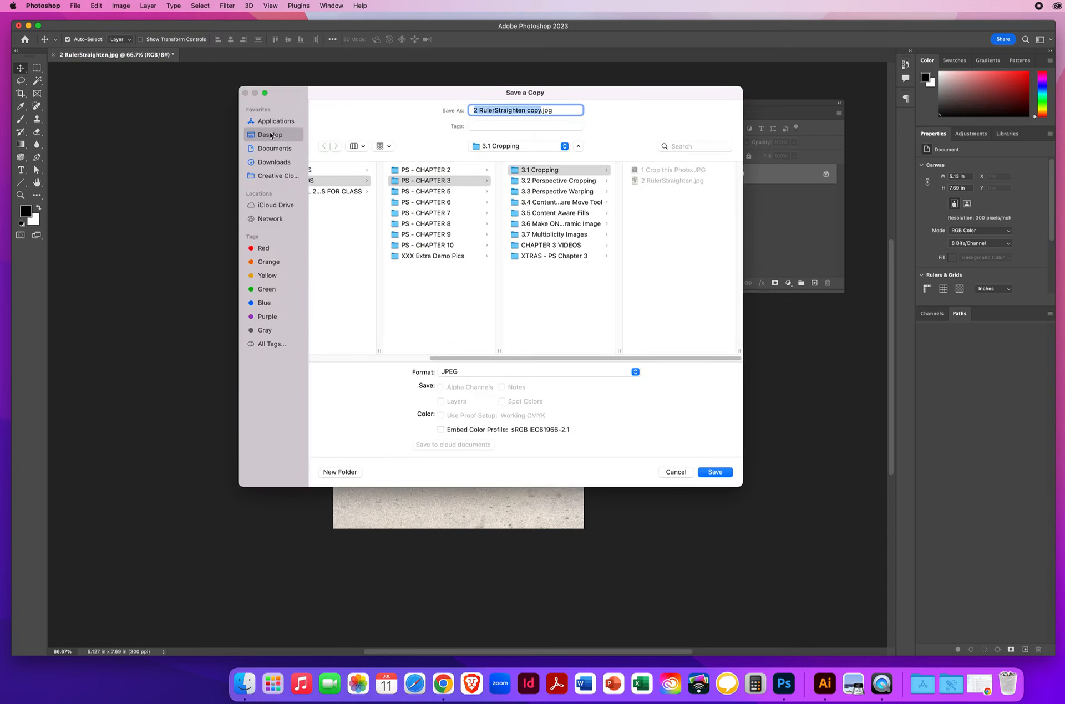
{"action": "left_click", "coordinate": [270, 133]}
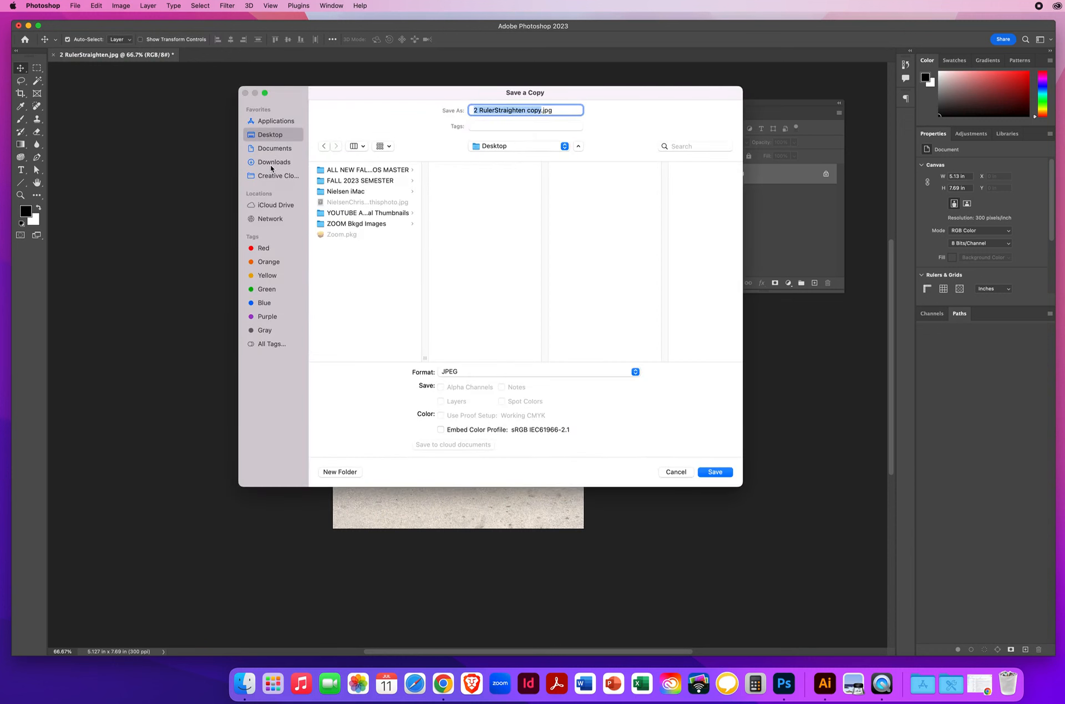
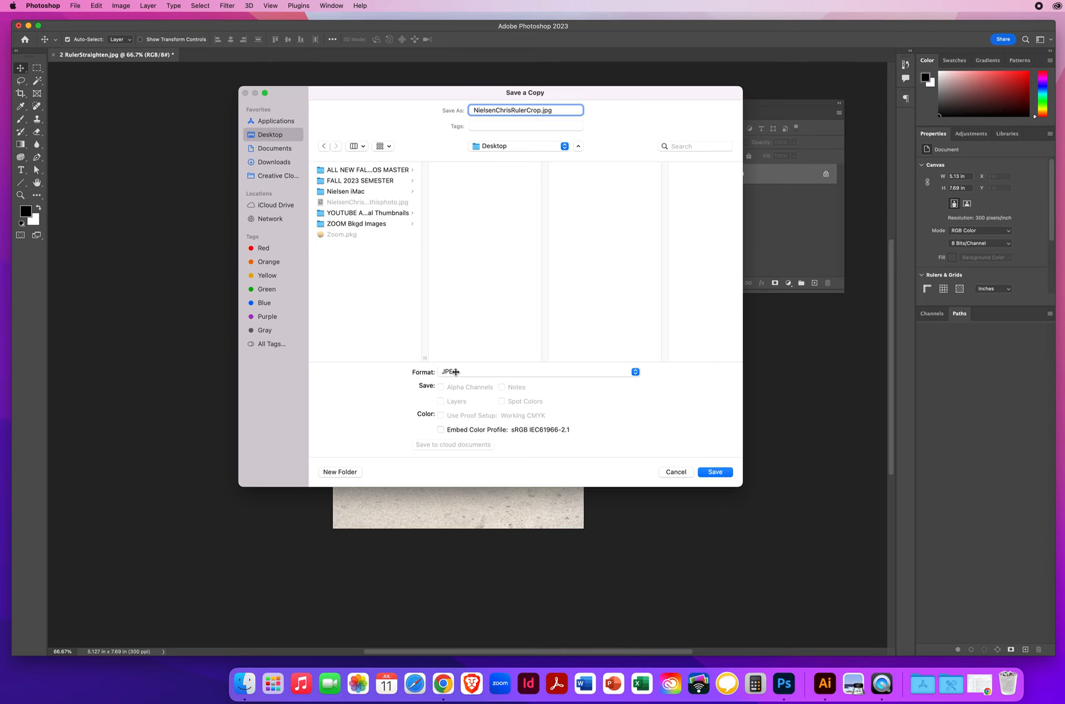
{"action": "left_click", "coordinate": [707, 472]}
{"action": "left_click_drag", "start_coordinate": [730, 325], "coordinate": [667, 323]}
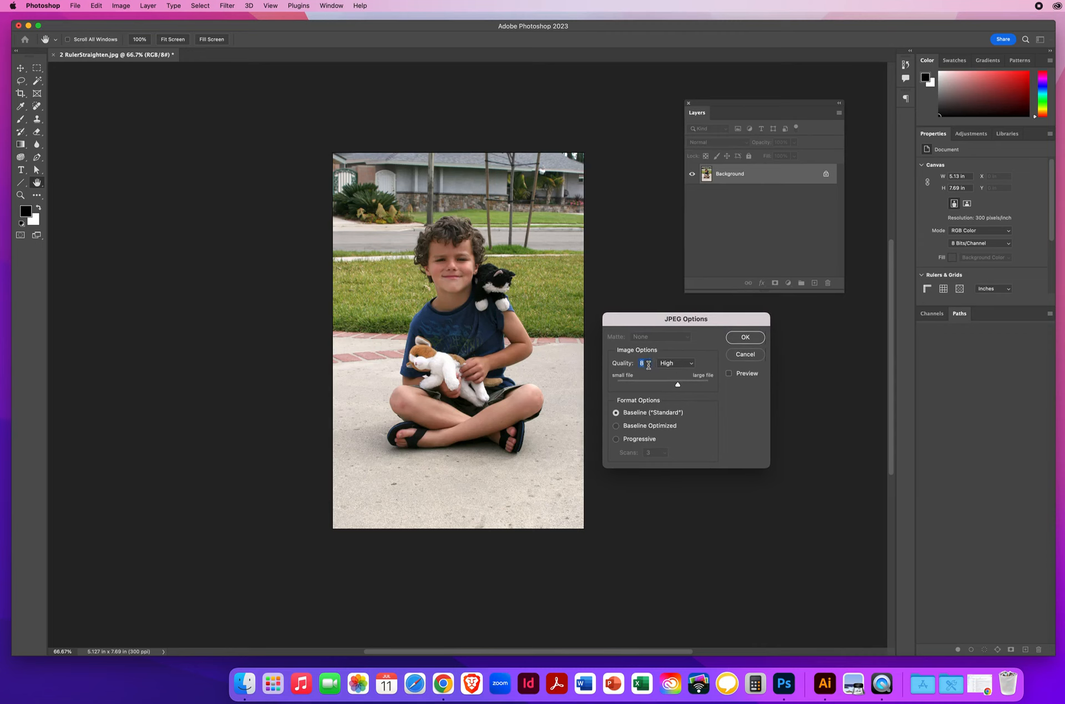
{"action": "left_click", "coordinate": [746, 355]}
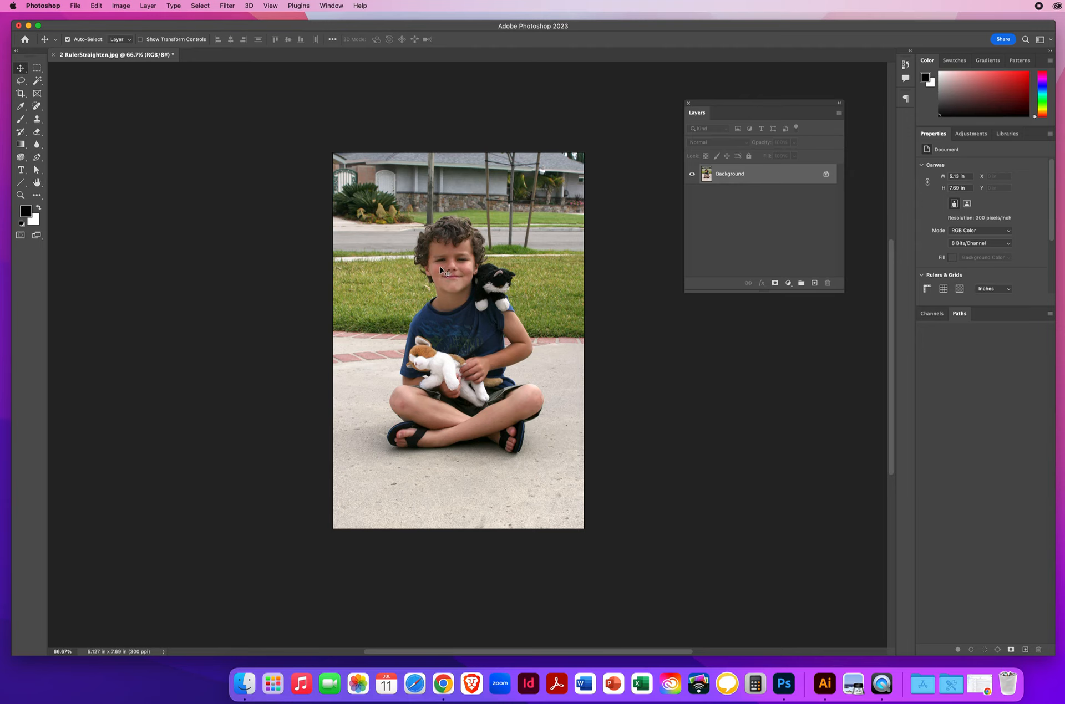
- Close 2 RulerStraighten.jpg without saving its changes
{"action": "left_click", "coordinate": [54, 54]}
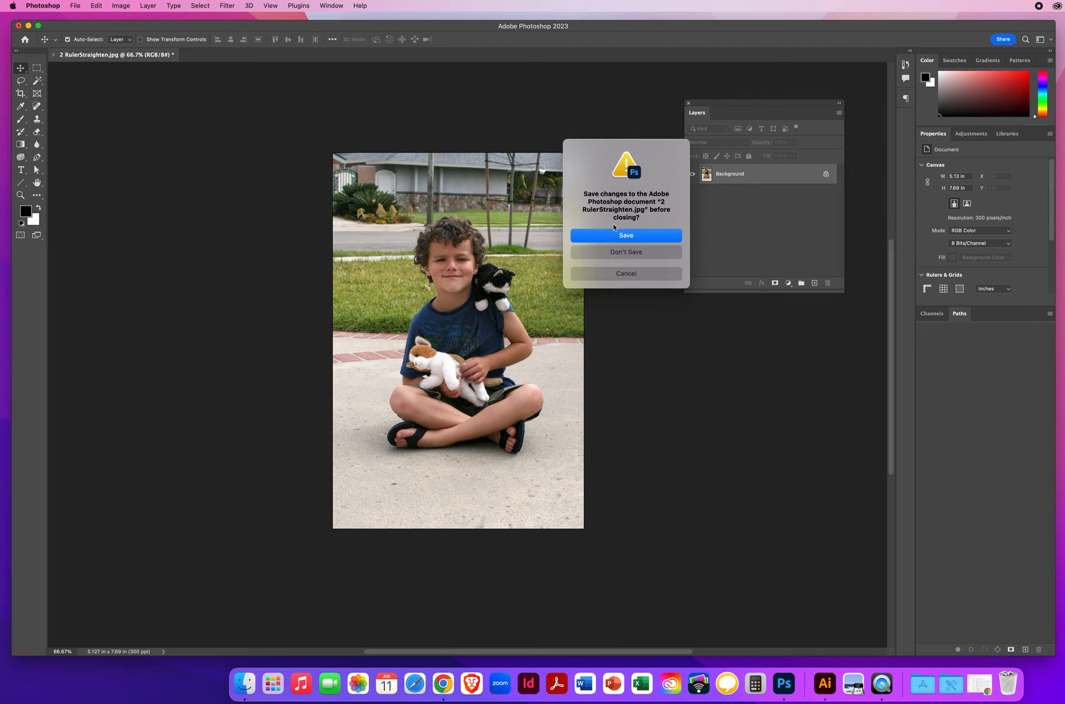
{"action": "left_click", "coordinate": [608, 253]}
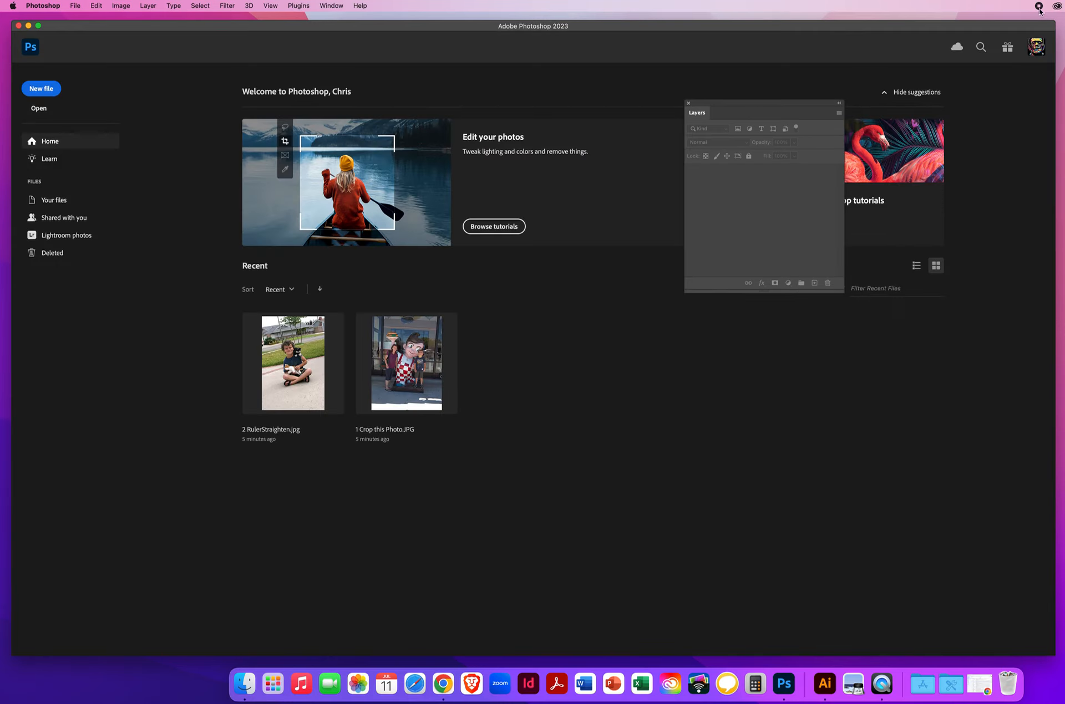